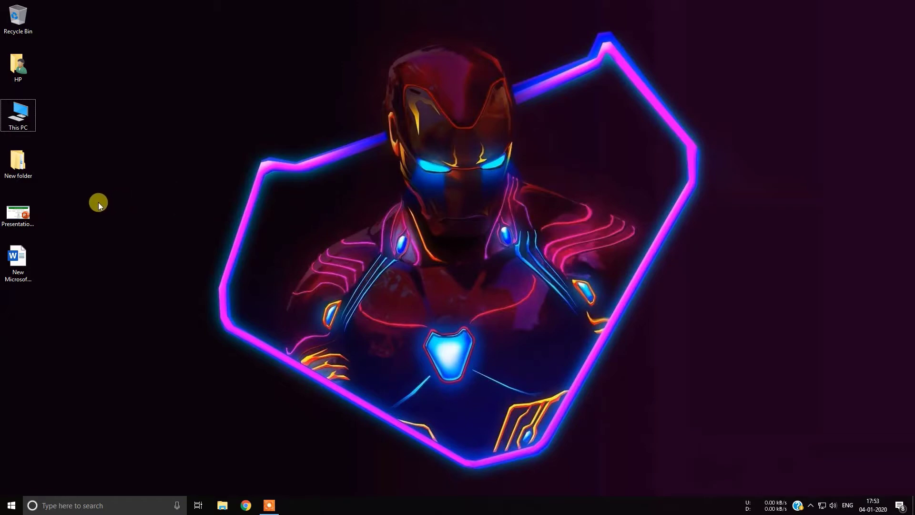
- Open the Presentation_Template file from the desktop in PowerPoint
double_click(28, 214)
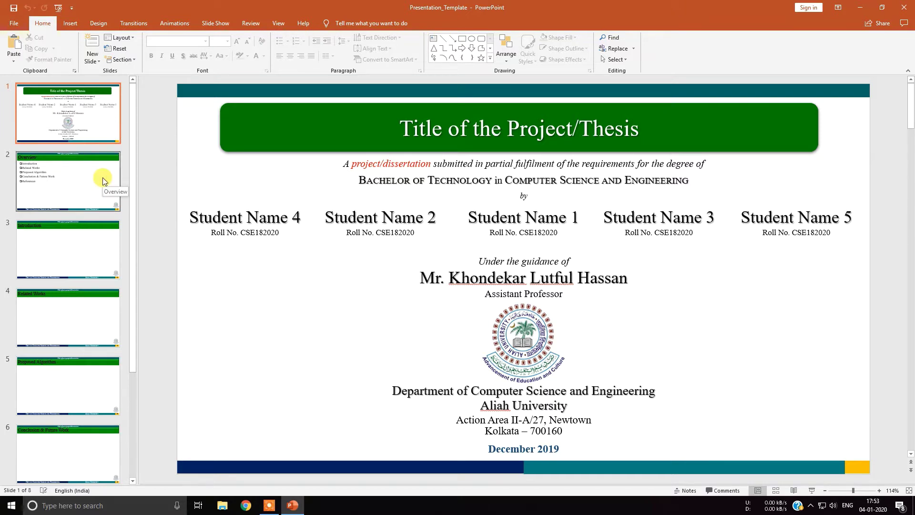
left_click(87, 123)
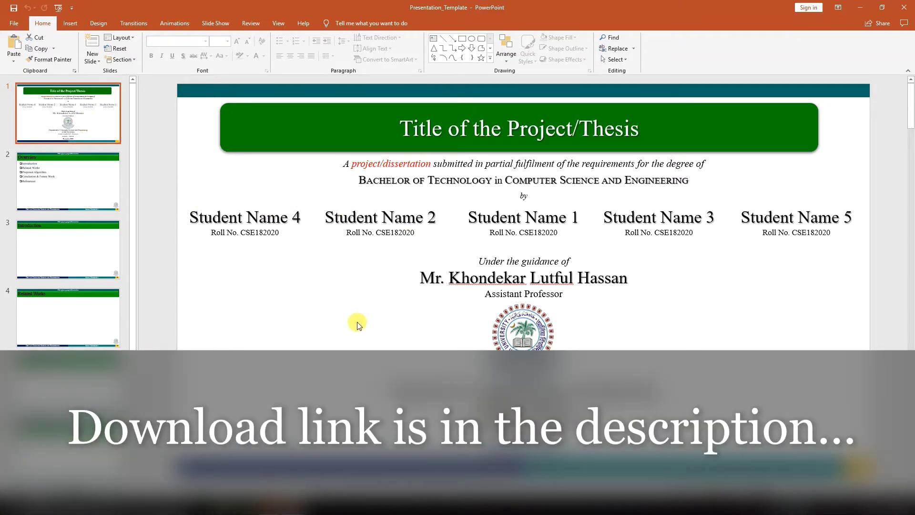
left_click(90, 187)
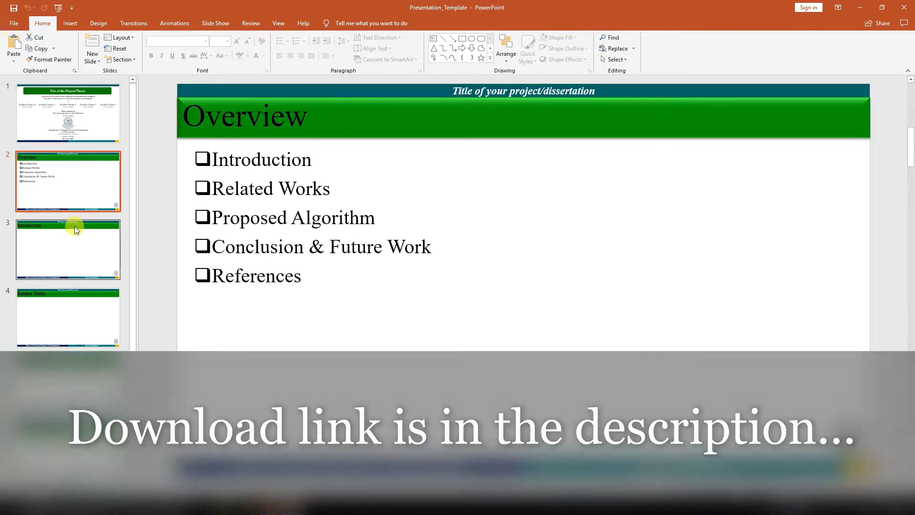
left_click(72, 249)
left_click(79, 125)
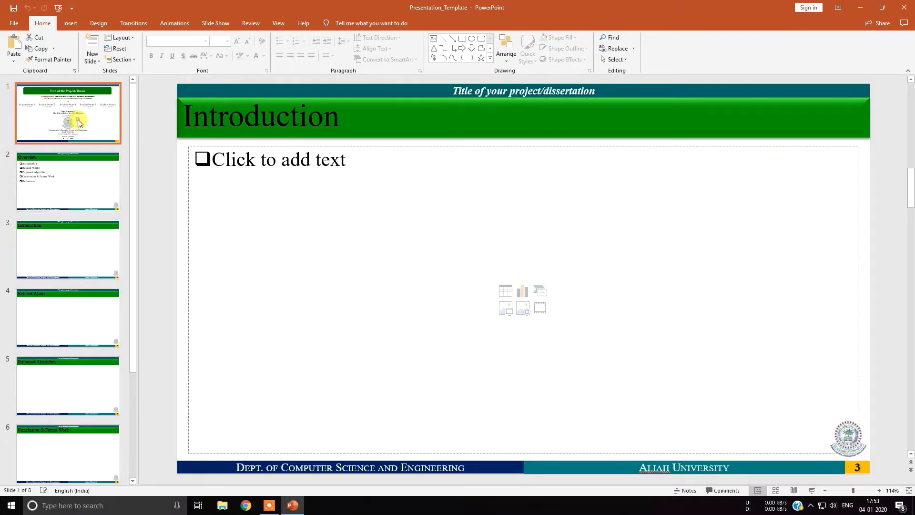
left_click(231, 90)
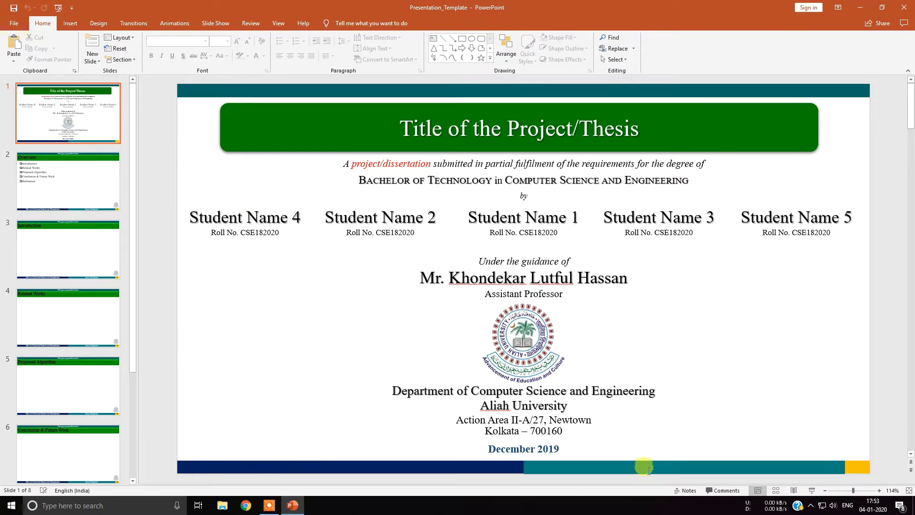
left_click(647, 429)
left_click(854, 447)
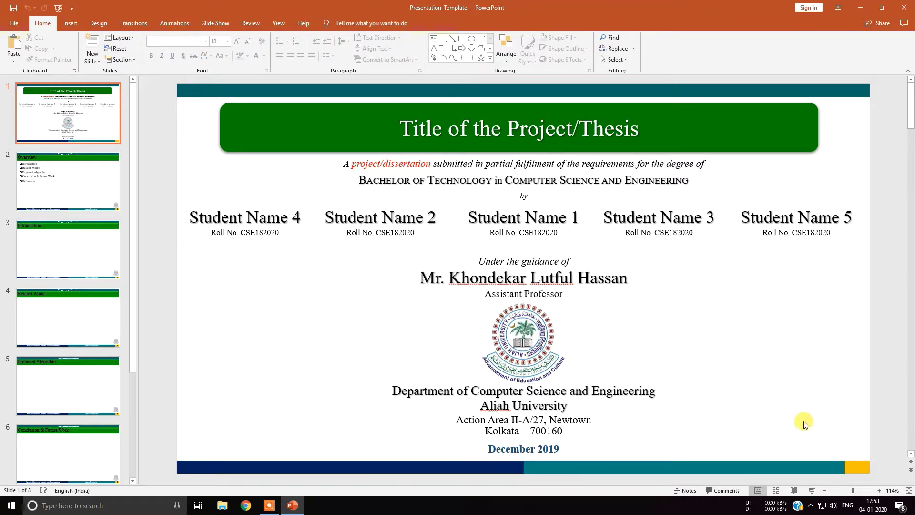
left_click_drag(849, 449, 201, 106)
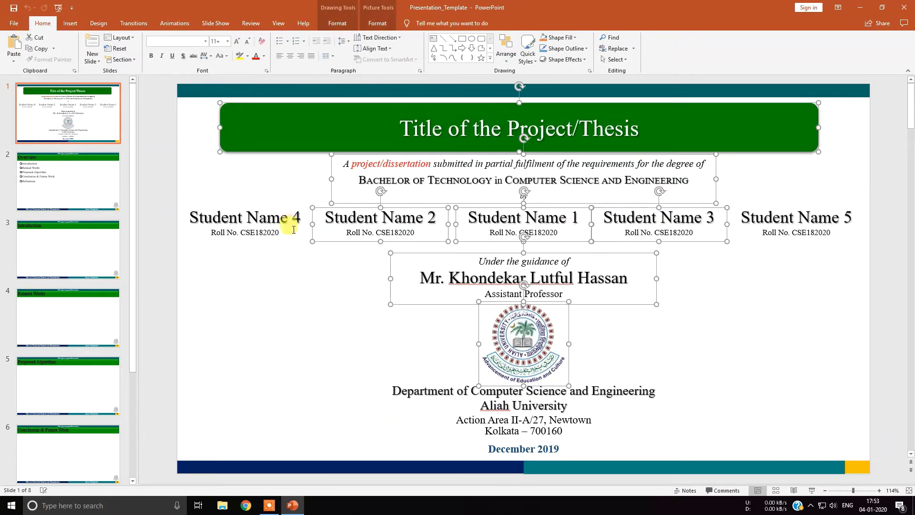
left_click(252, 214)
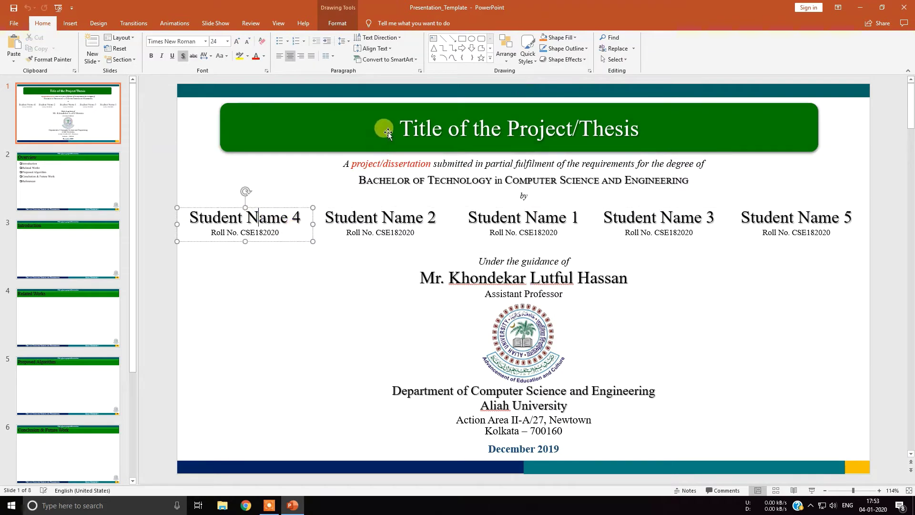
left_click(399, 129)
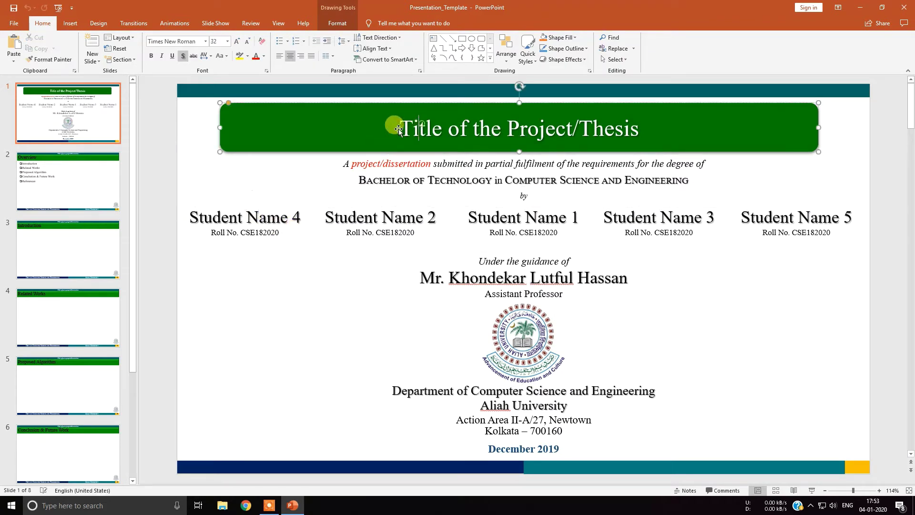
left_click(426, 163)
left_click(472, 278)
left_click(469, 391)
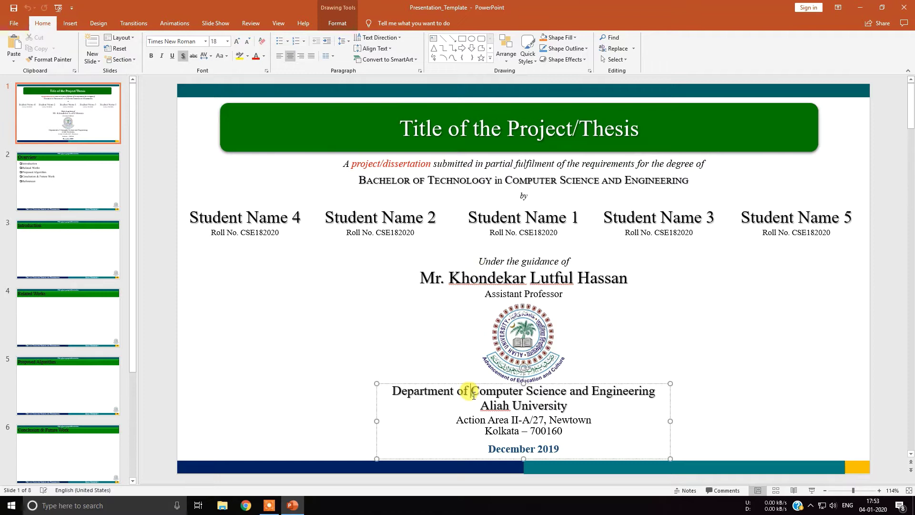
left_click(426, 163)
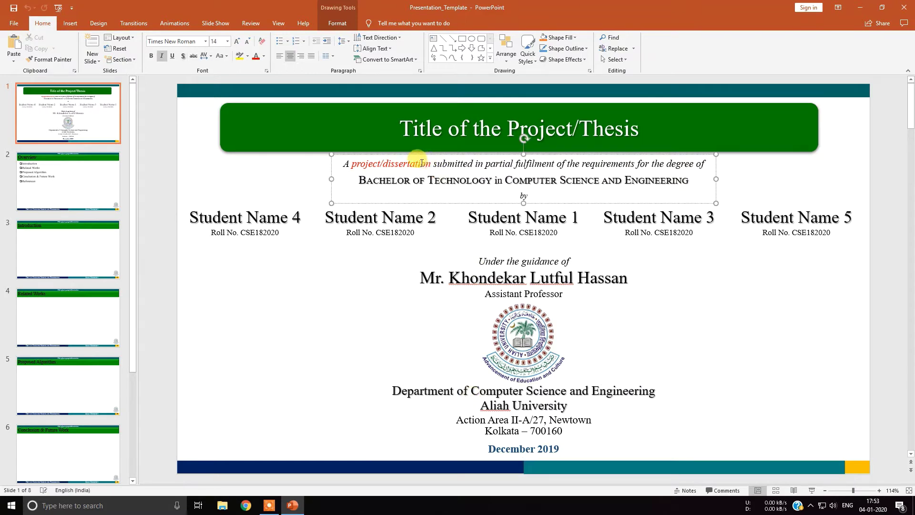
- Remove "project/" from the subtitle and colour the word "dissertation" black
left_click(381, 162)
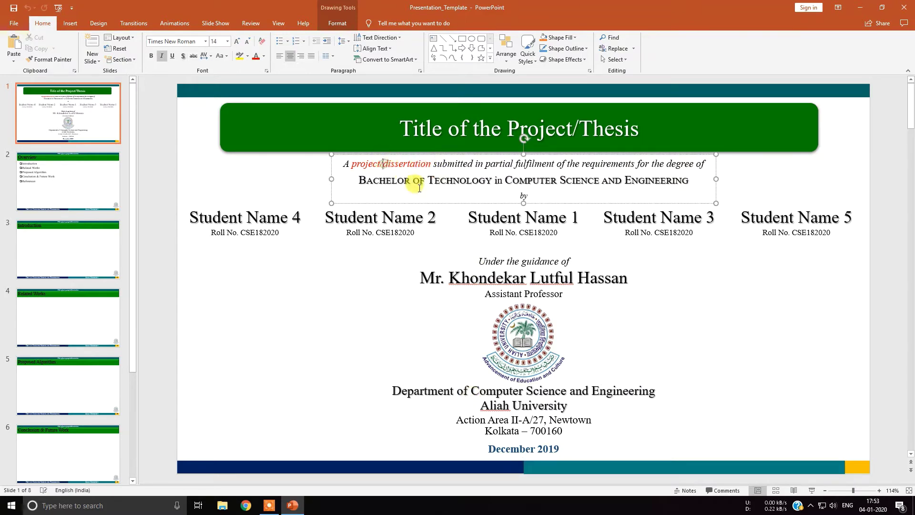
key("BackSpace")
key("BackSpace")
key("BackSpace")
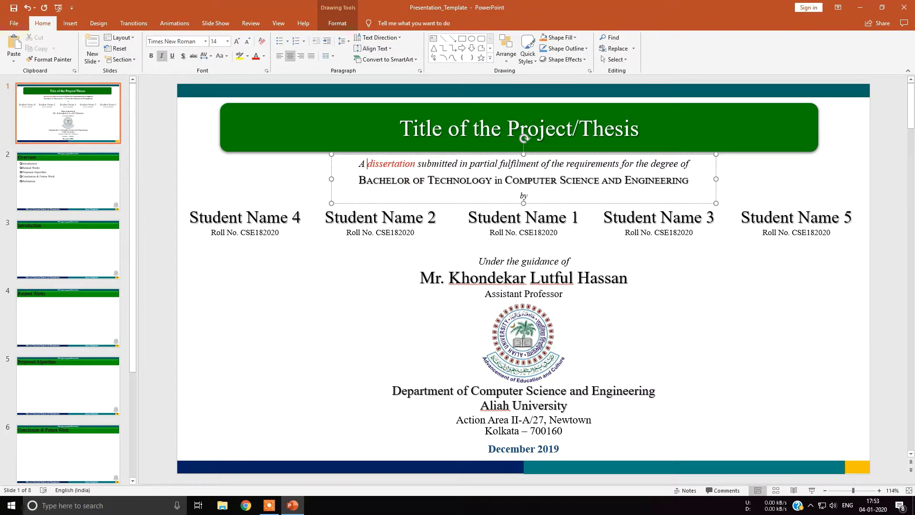
key("shift+Right")
key("shift+Right")
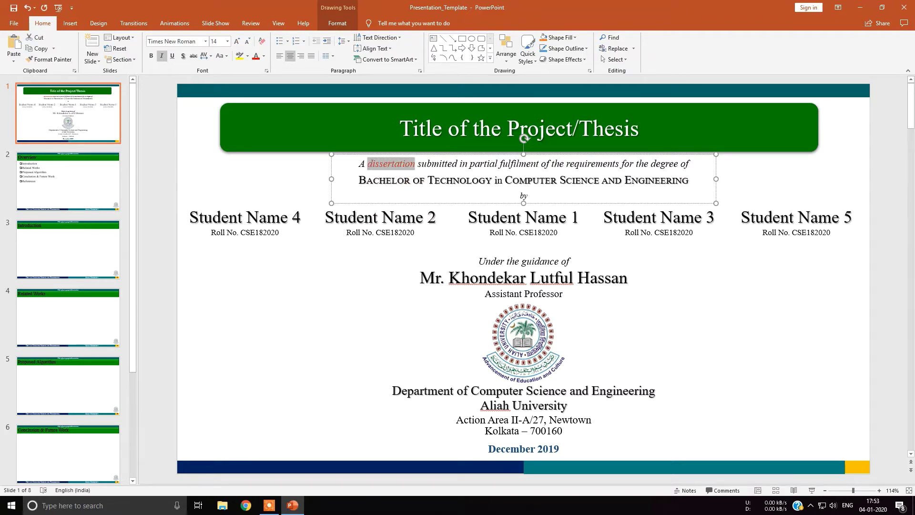
left_click(265, 60)
left_click(256, 84)
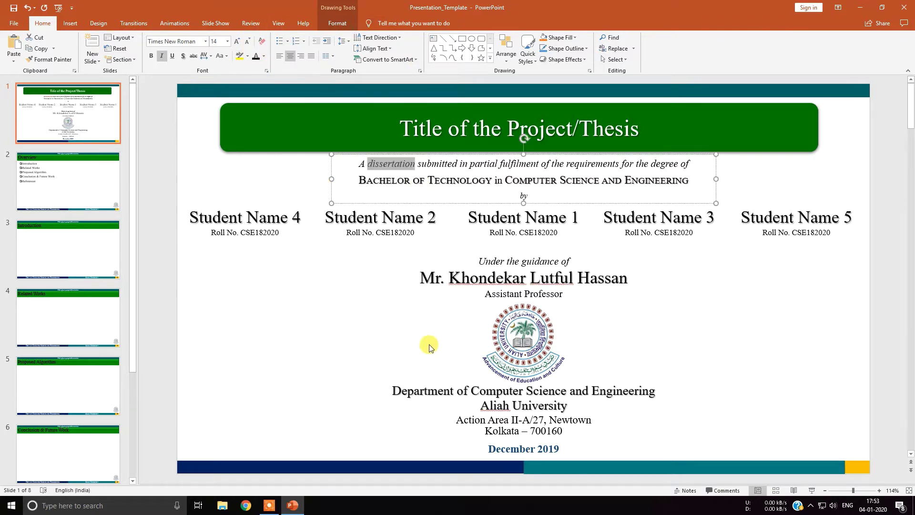
left_click(354, 331)
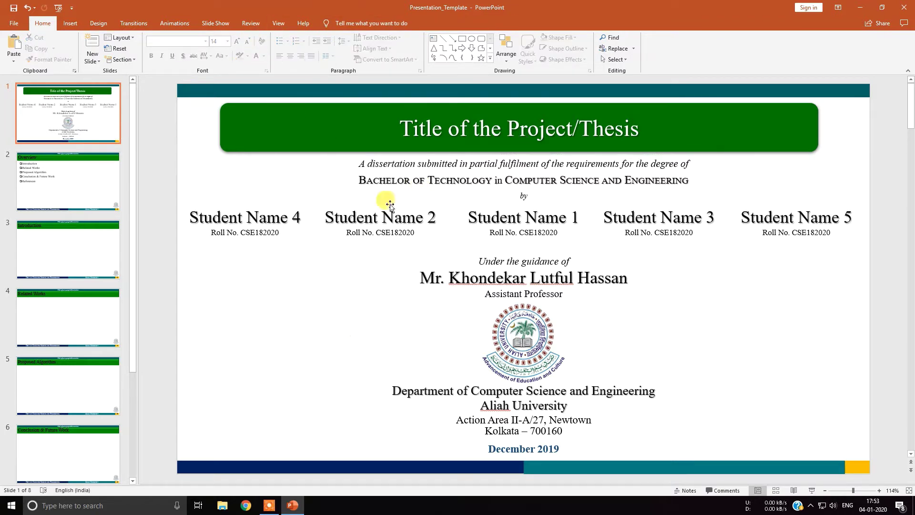
- Change "Bachelor" to "Master" in the degree line
left_click(410, 180)
key("BackSpace")
key("BackSpace")
key("BackSpace")
key("BackSpace")
key("BackSpace")
key("BackSpace")
key("BackSpace")
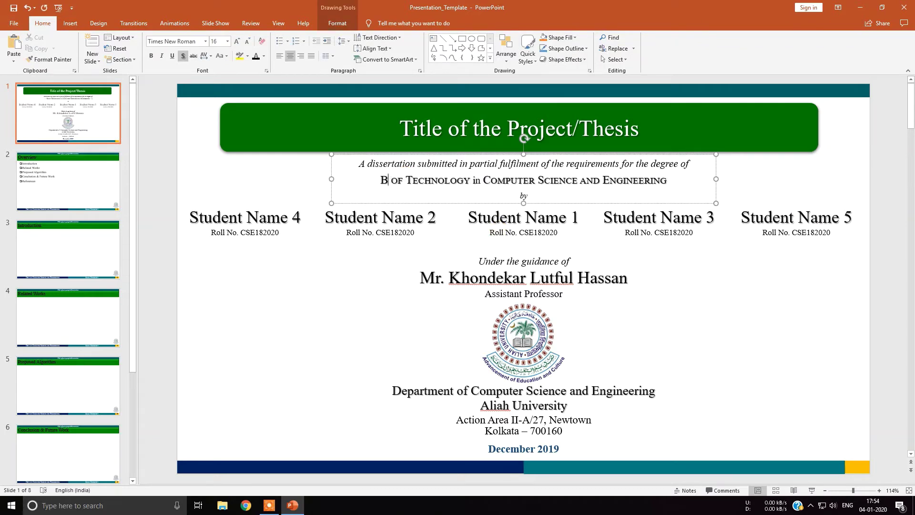
key("BackSpace")
type("Mast")
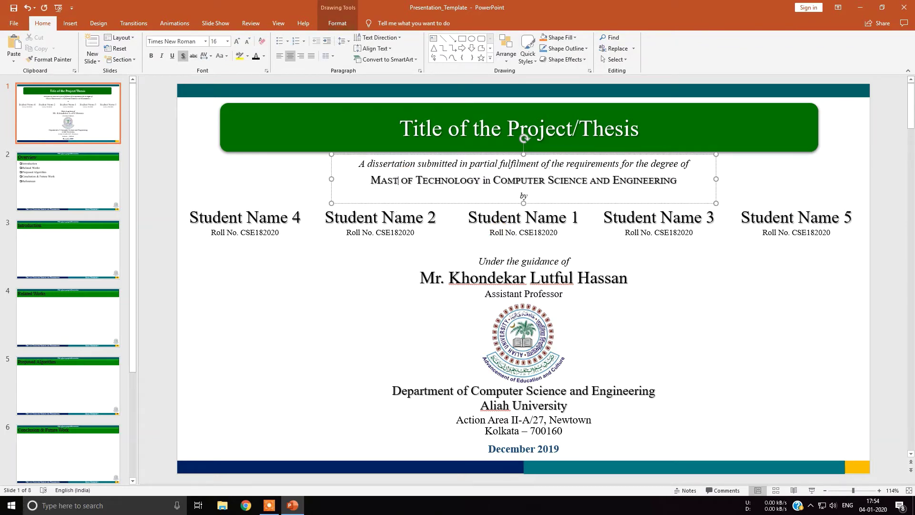
type("er")
left_click(319, 331)
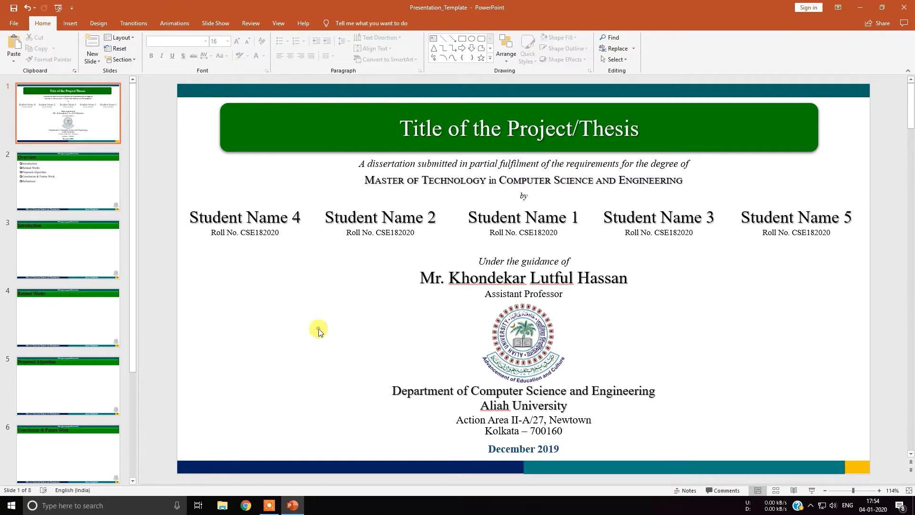
- Delete the Student Name 2, 4, 3 and 5 blocks, leaving Student Name 1 selected
left_click(399, 233)
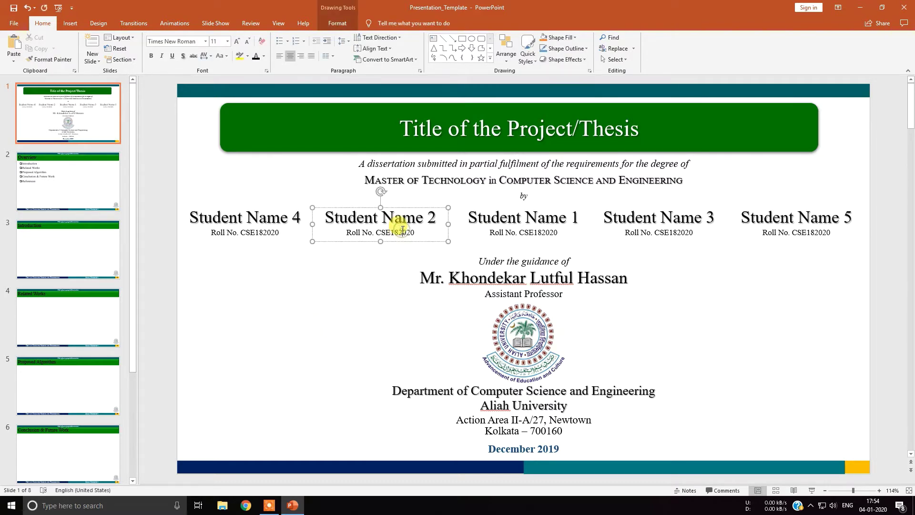
left_click(428, 208)
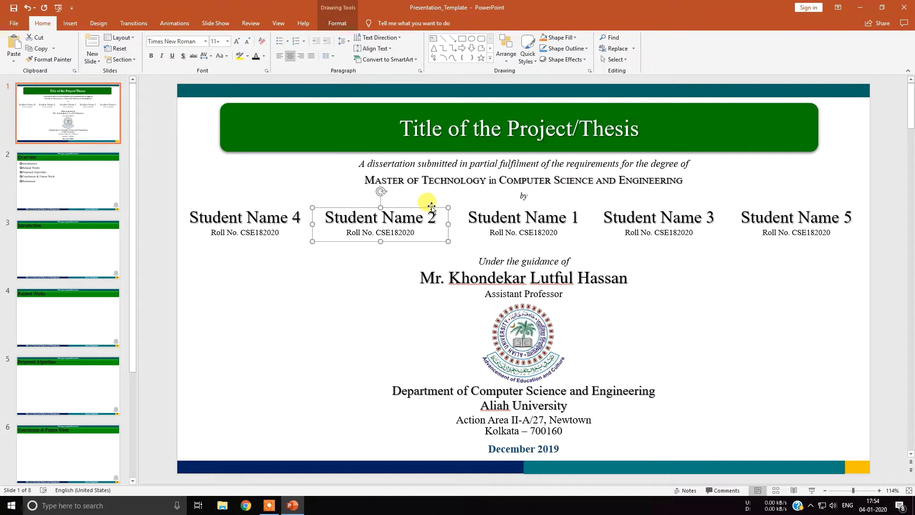
key("Delete")
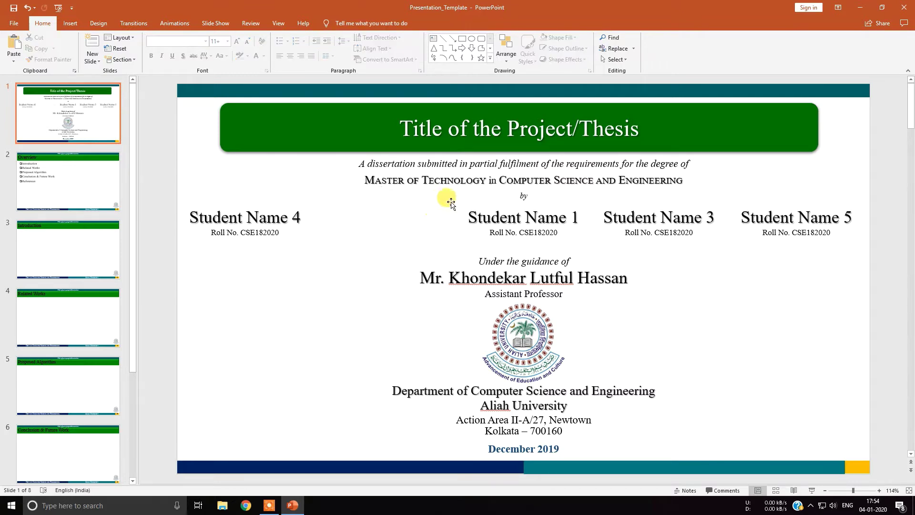
left_click(525, 216)
left_click(291, 208)
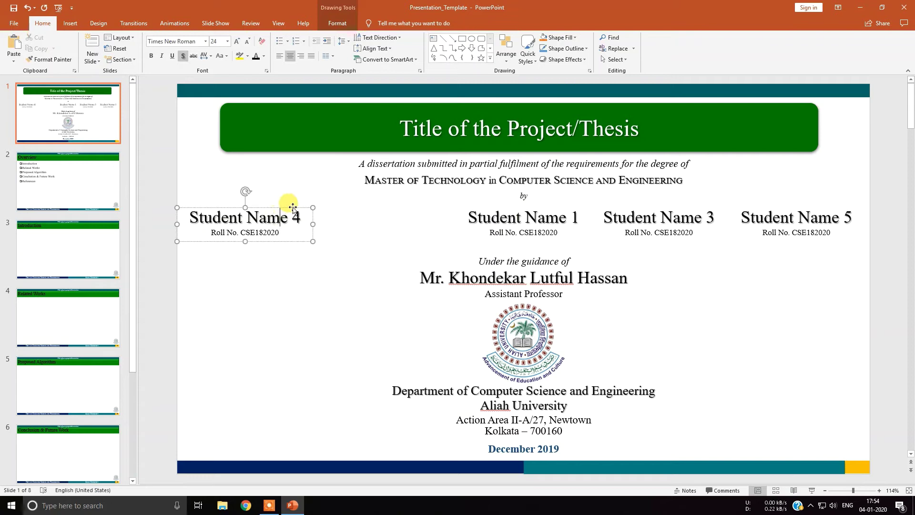
key("Delete")
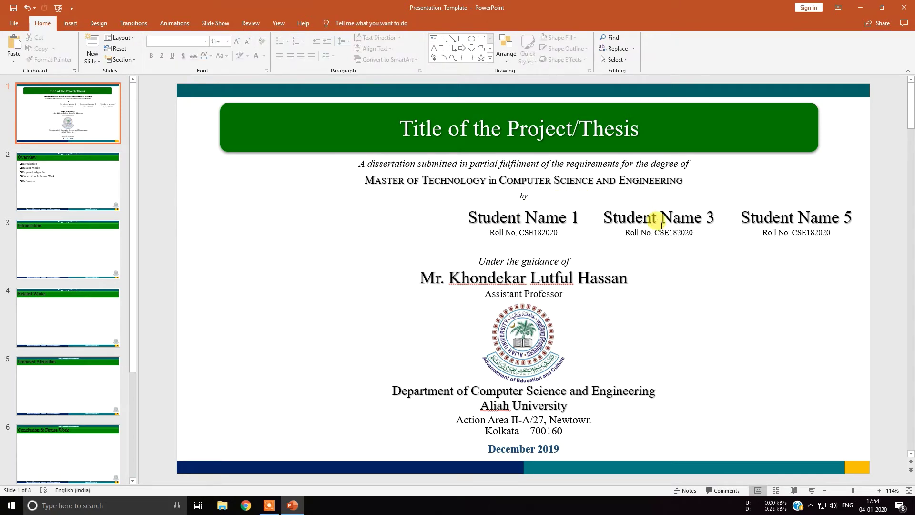
left_click(656, 218)
key("Delete")
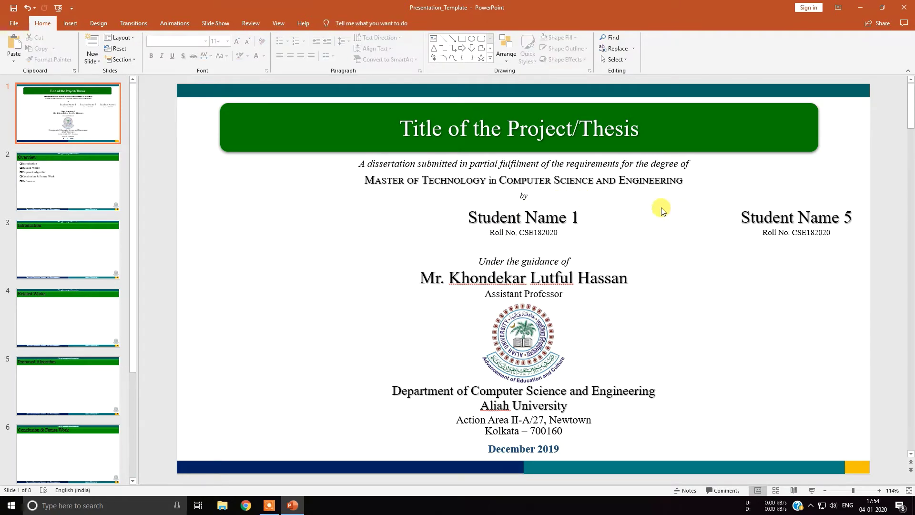
left_click(760, 212)
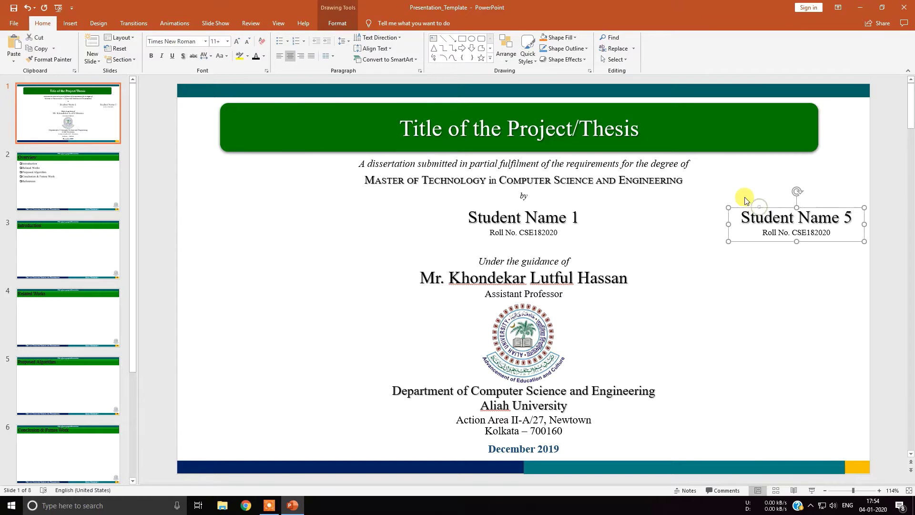
key("Delete")
left_click(575, 217)
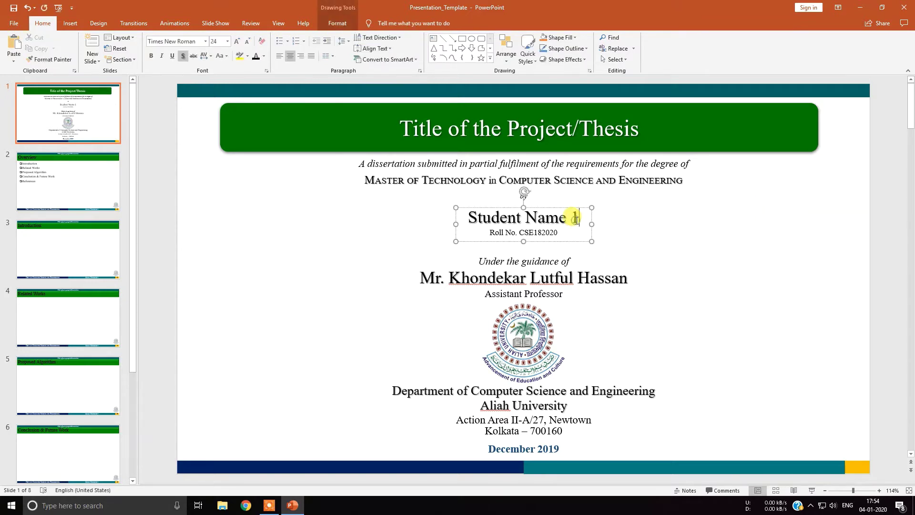
- Replace the 'Student Name 1' placeholder with the student's real name
key("BackSpace")
key("BackSpace")
key("BackSpace")
key("BackSpace")
key("BackSpace")
key("BackSpace")
key("BackSpace")
key("BackSpace")
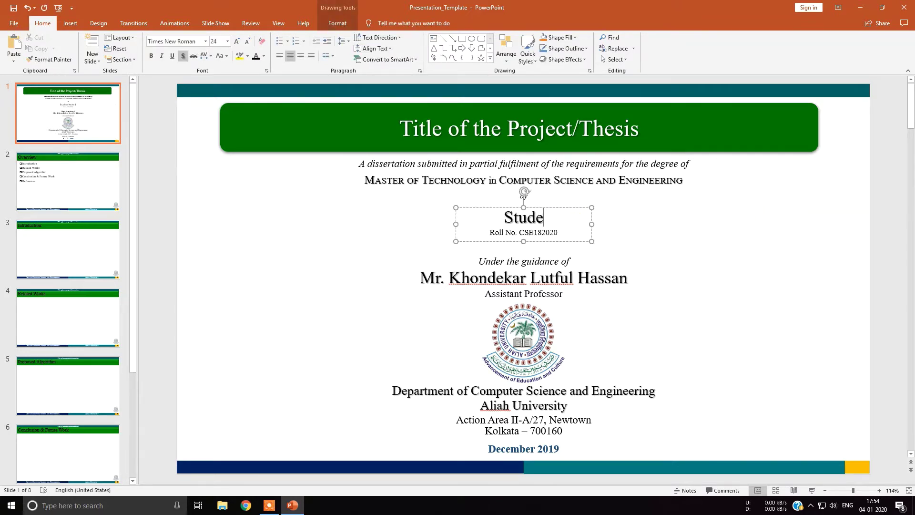
key("BackSpace")
key("BackSpace")
key("BackSpace")
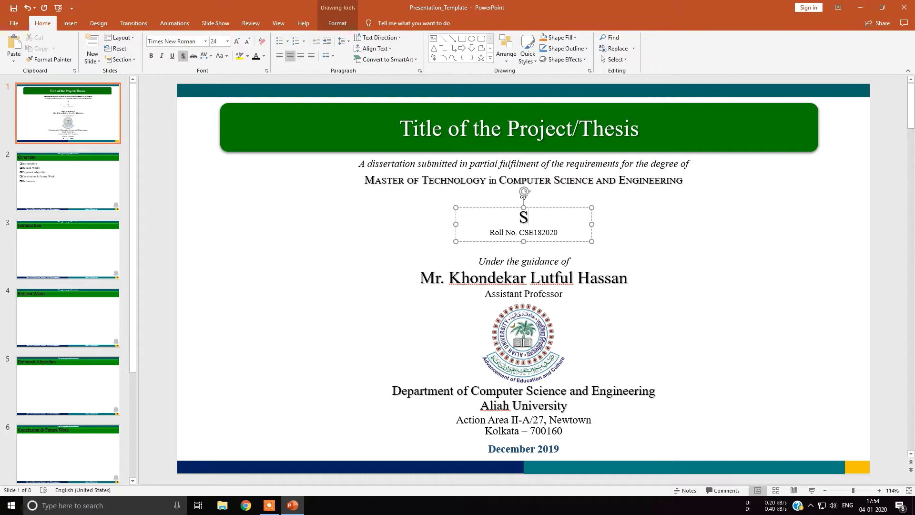
type("hukla M")
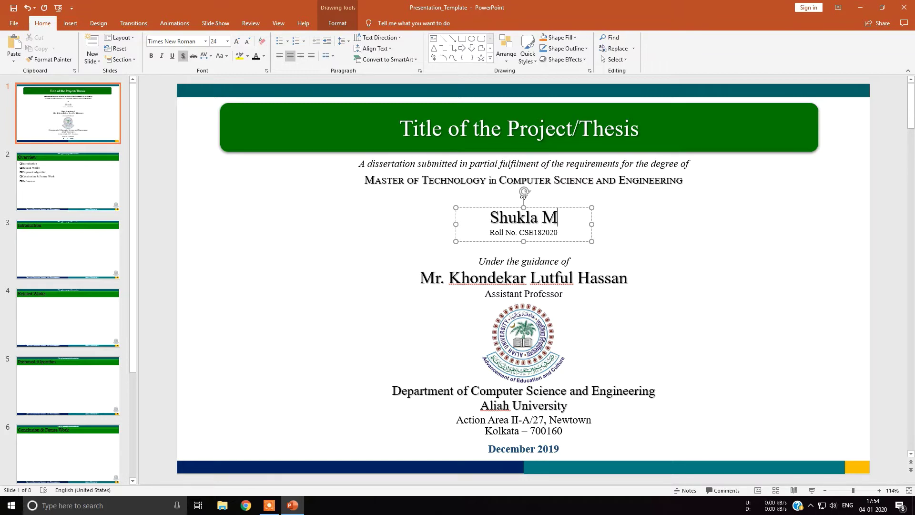
type("ondal")
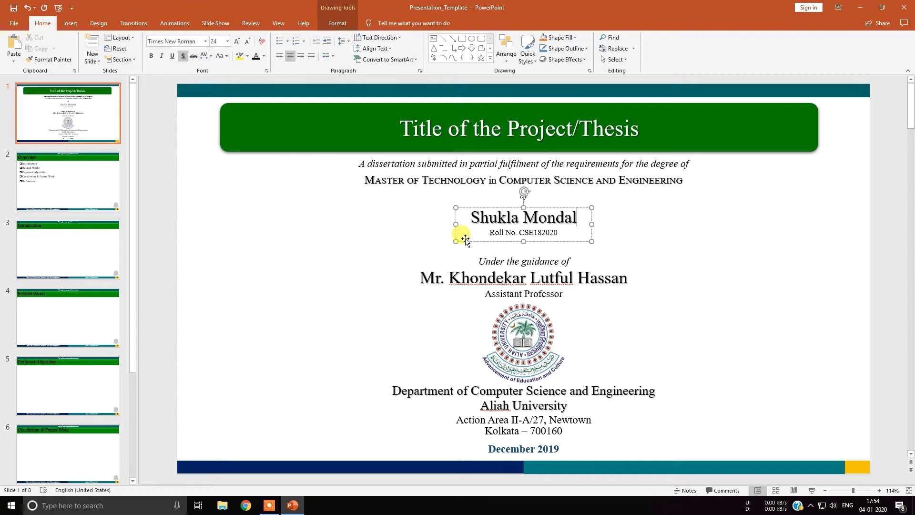
left_click(320, 255)
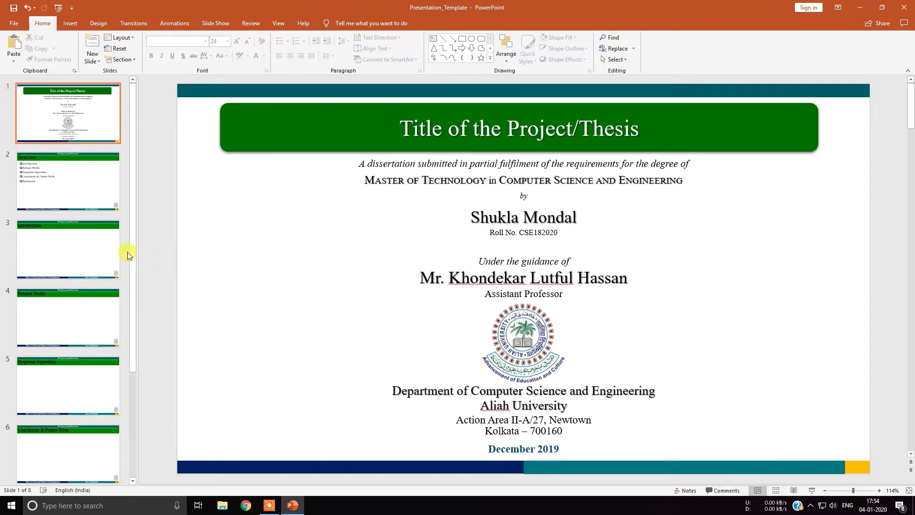
- Browse the Overview and Introduction slides, clicking into the title and body without editing
left_click(86, 199)
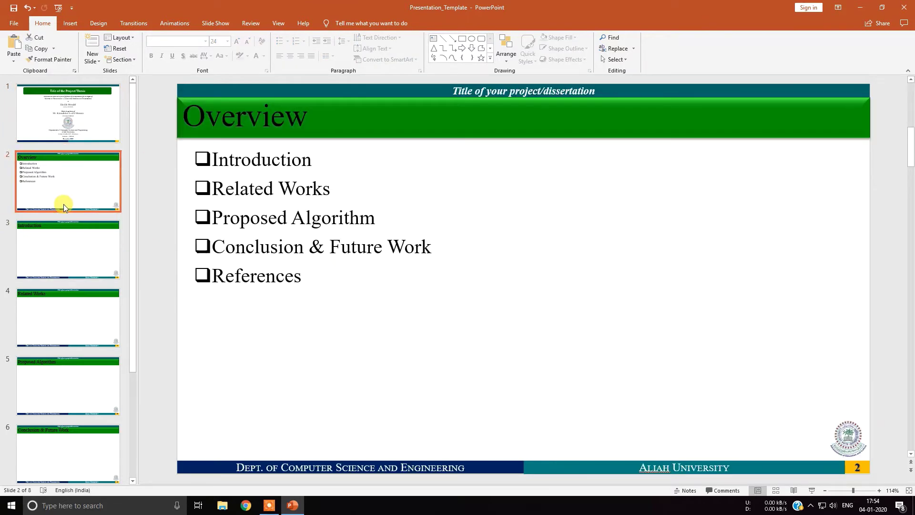
left_click(68, 237)
left_click(69, 189)
left_click(71, 266)
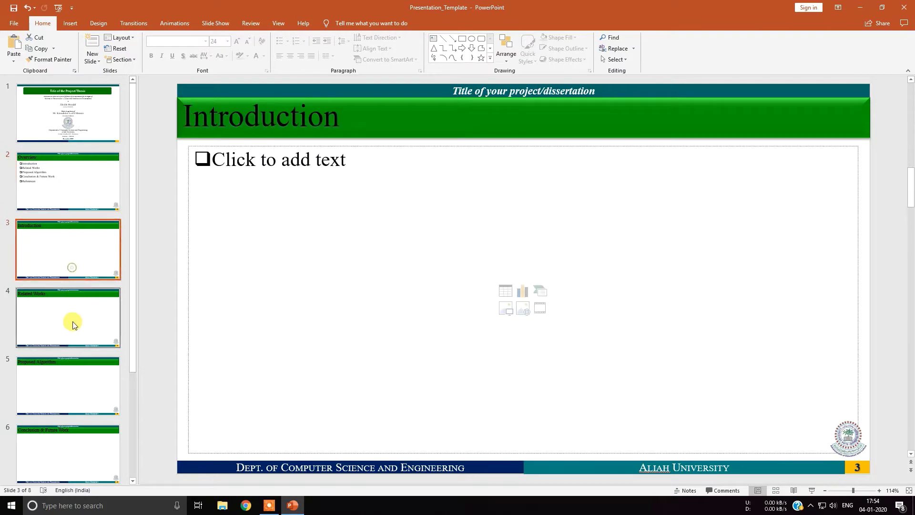
left_click(72, 324)
left_click(78, 254)
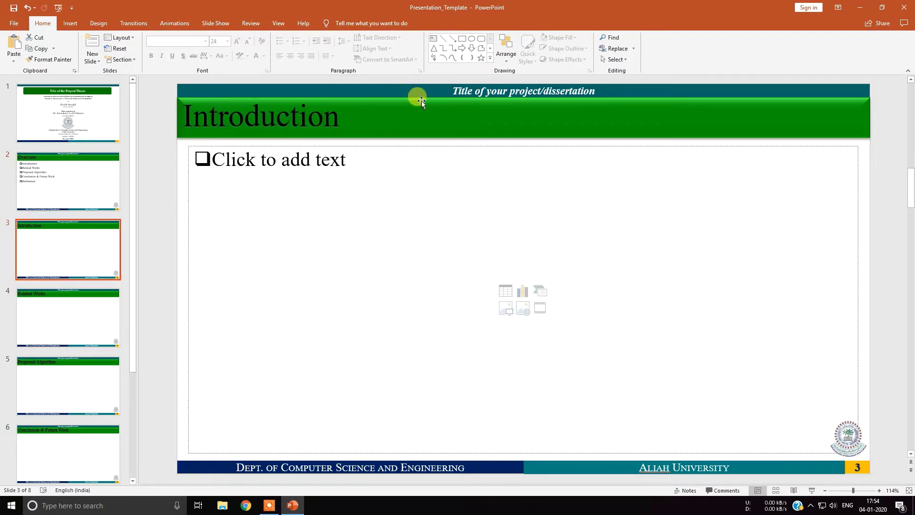
left_click(469, 91)
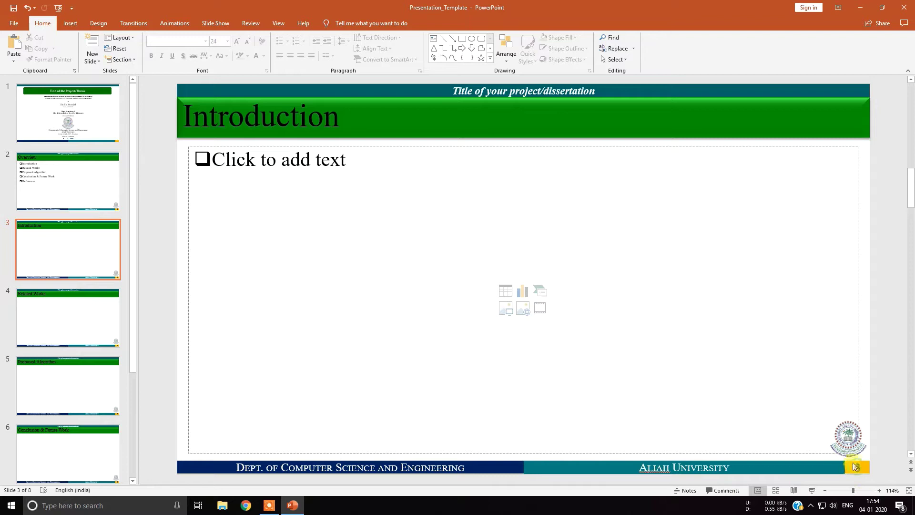
left_click(854, 440)
left_click(867, 447)
- Browse from Related Works to References, clicking into the reference text without editing
left_click(72, 319)
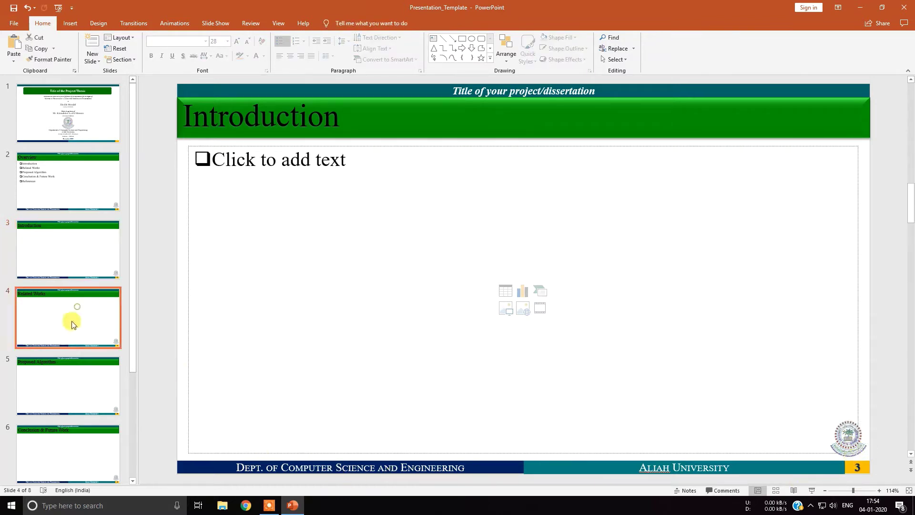
left_click(62, 383)
key("Up")
key("Down")
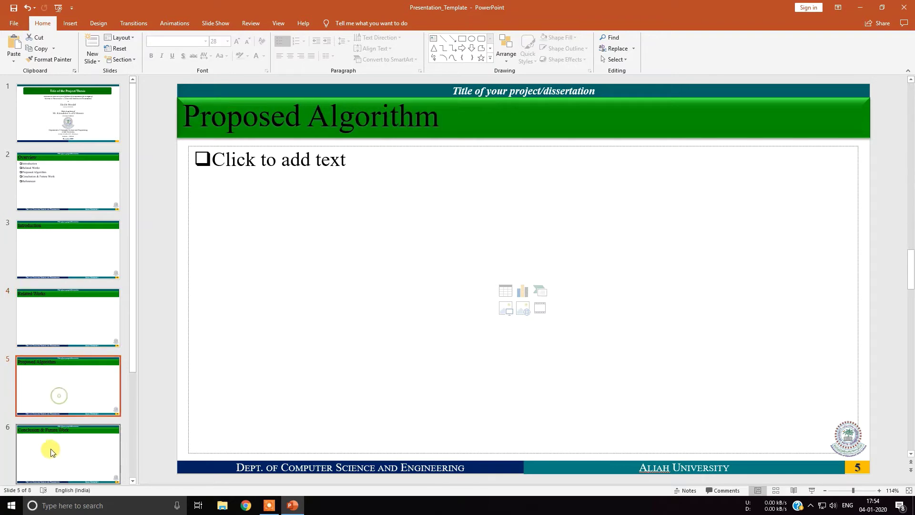
left_click(51, 438)
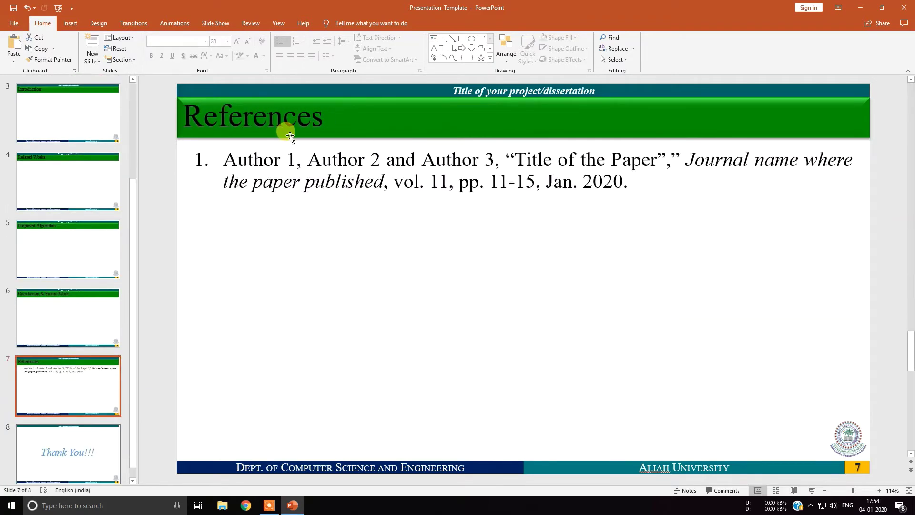
left_click(292, 118)
left_click(295, 160)
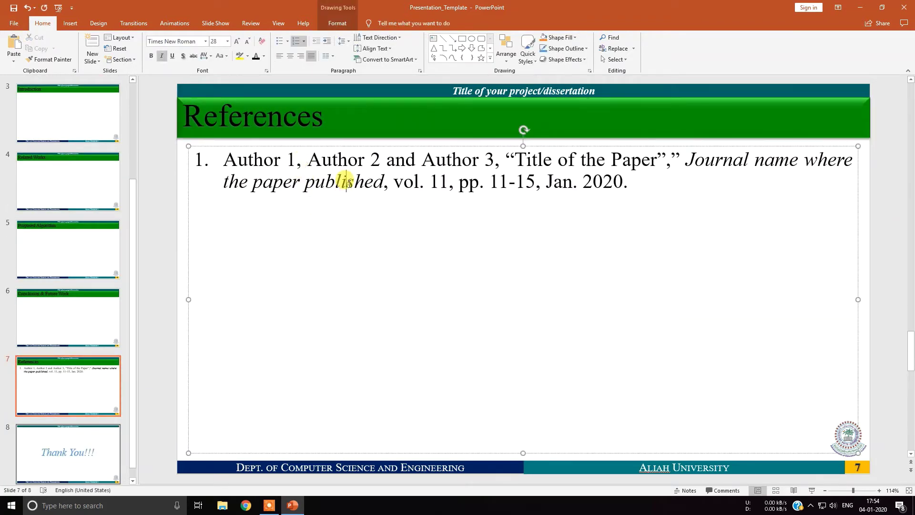
left_click(292, 113)
left_click(454, 200)
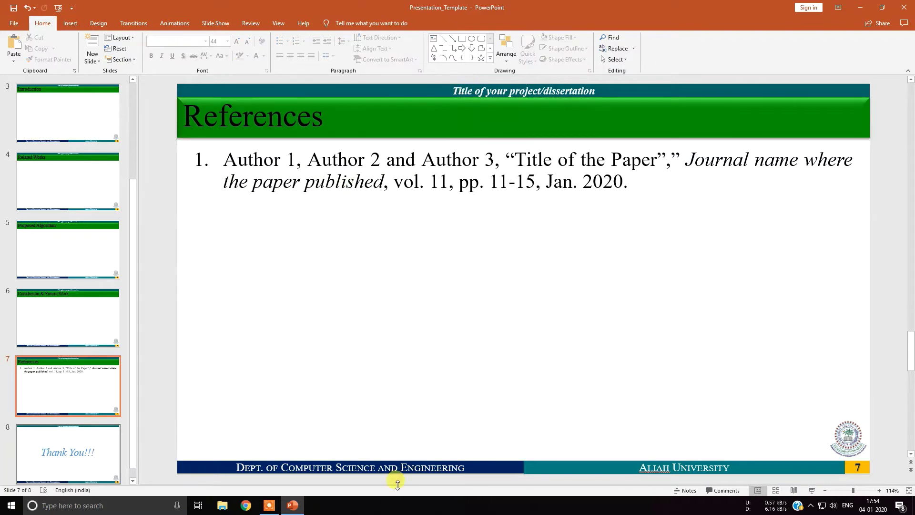
left_click(395, 467)
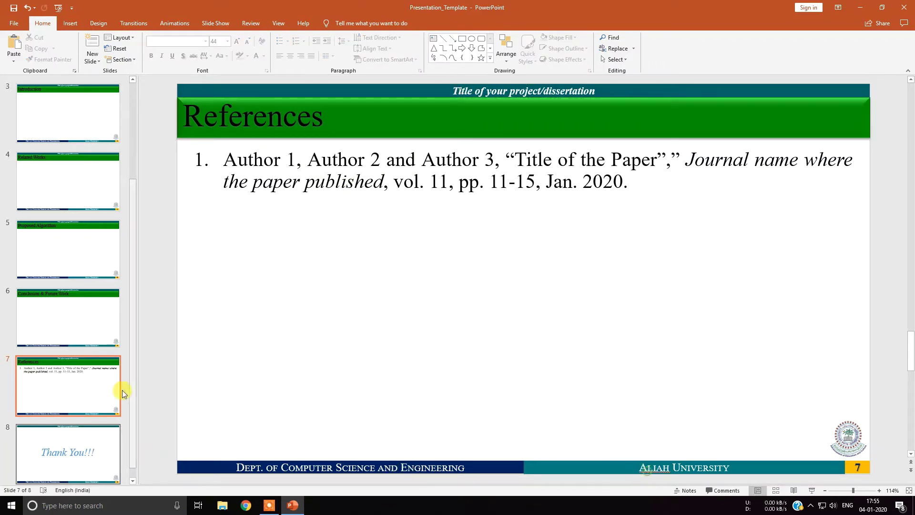
- Insert two blank slides before References, then view the first new slide and Related Works
right_click(104, 351)
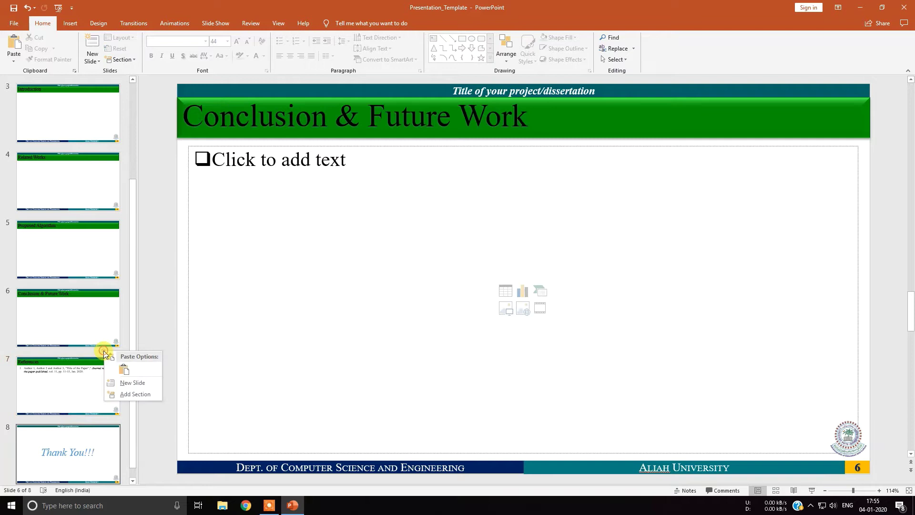
left_click(112, 384)
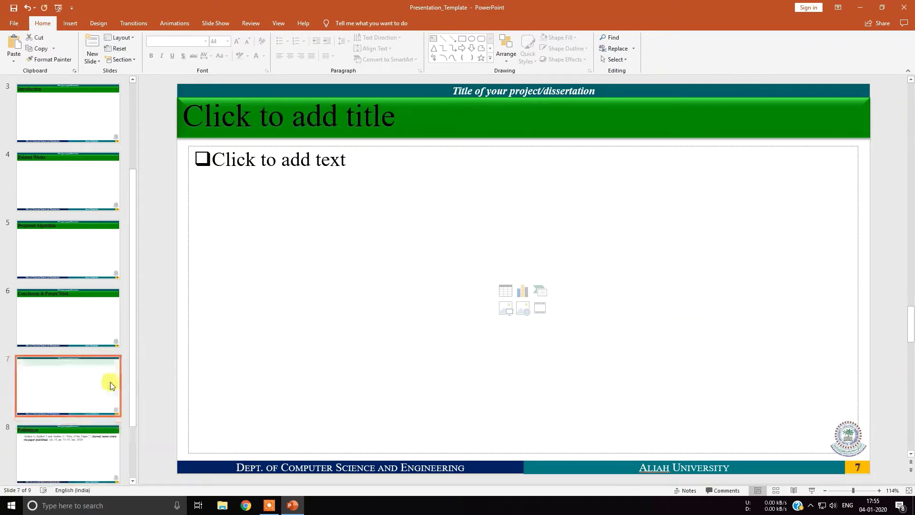
right_click(80, 423)
left_click(107, 455)
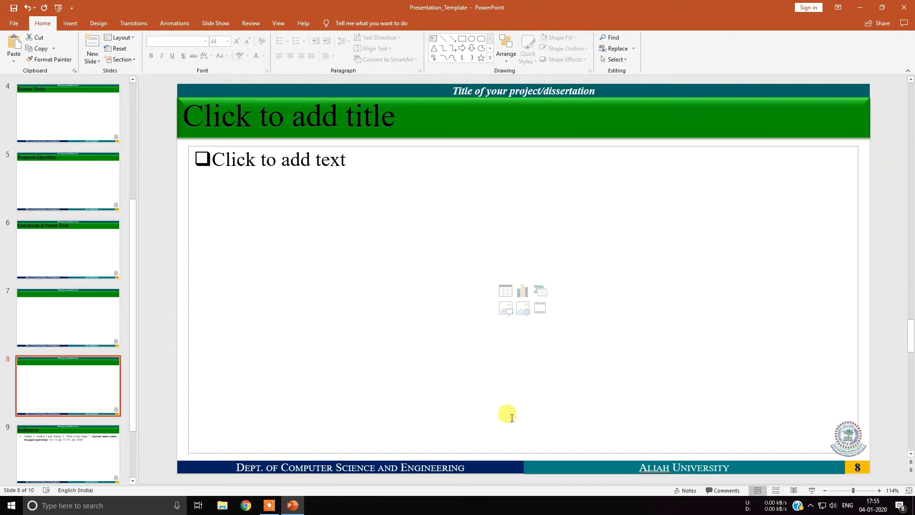
left_click(94, 315)
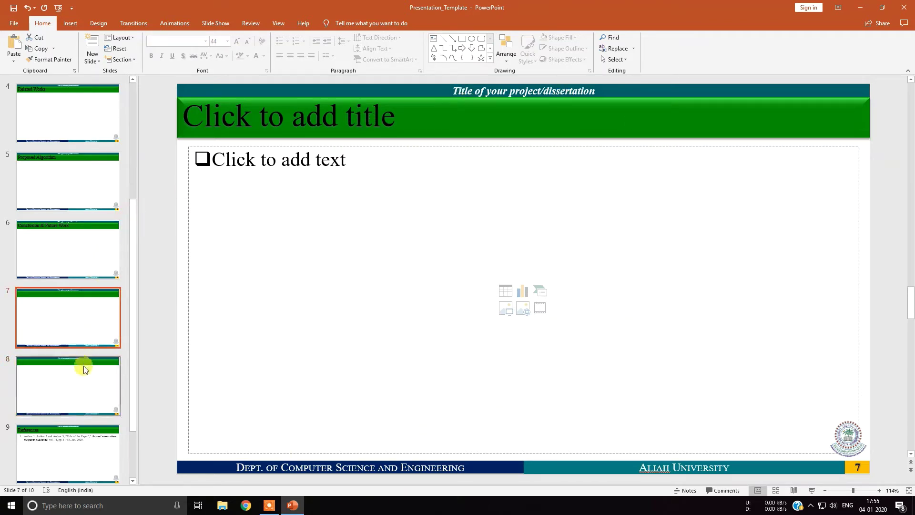
scroll(90, 305, "up", 1)
scroll(89, 305, "up", 3)
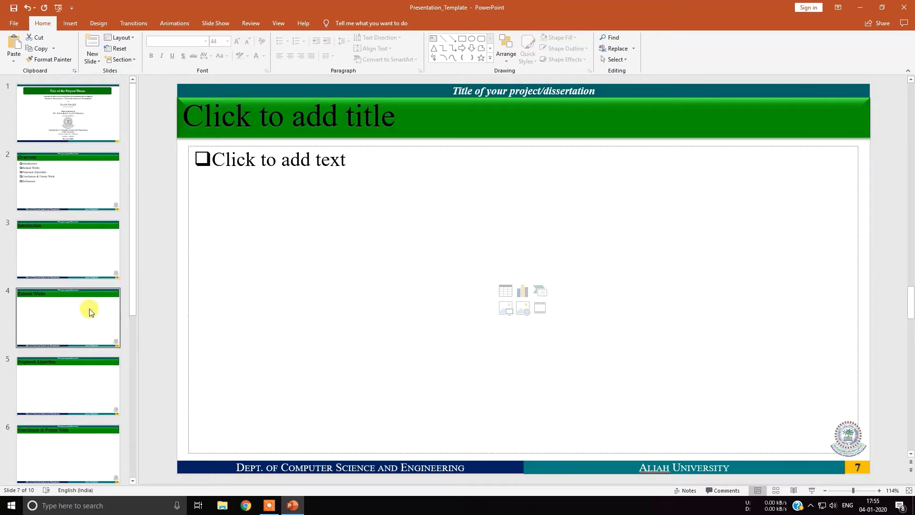
left_click(86, 301)
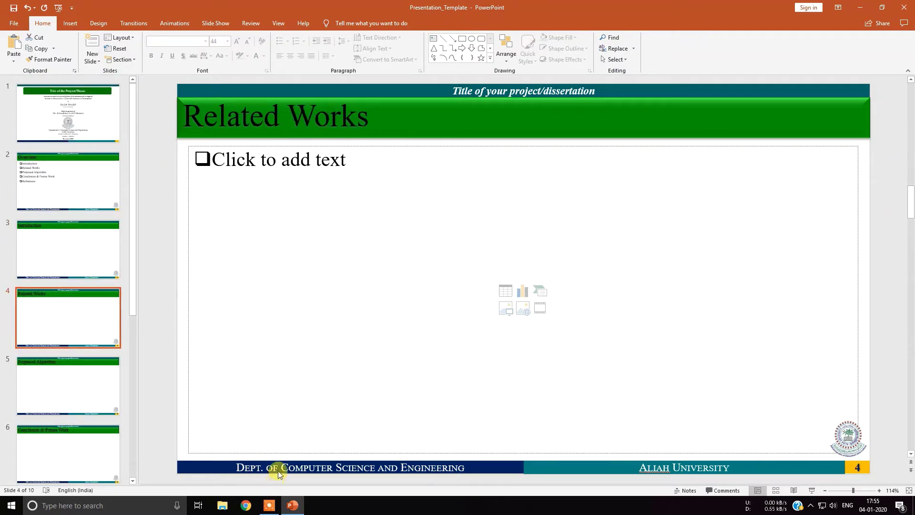
- In Slide Master view, inspect the blank and title-and-content layouts and the navy and teal footer bars
left_click(279, 24)
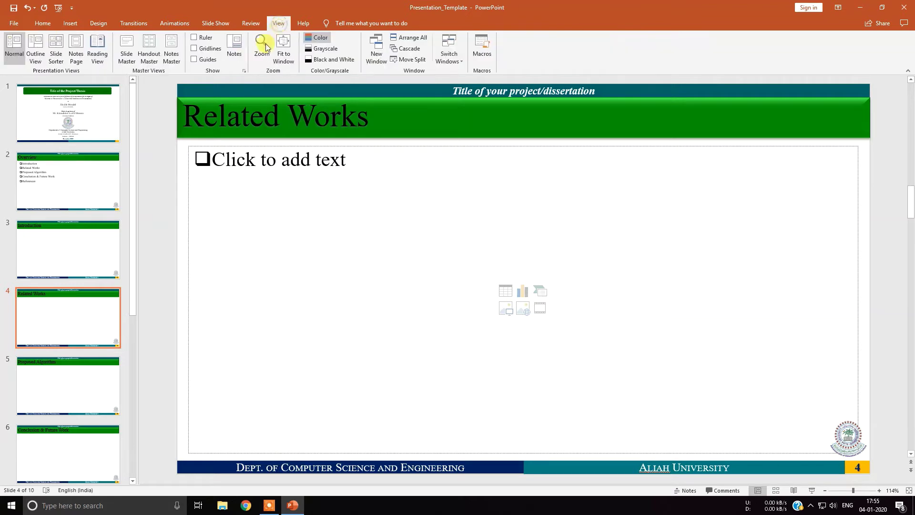
left_click(127, 48)
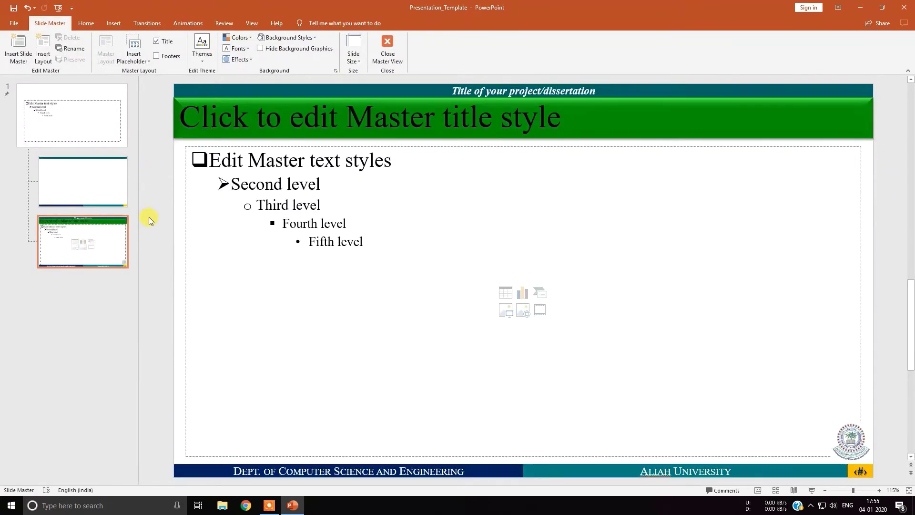
left_click(84, 174)
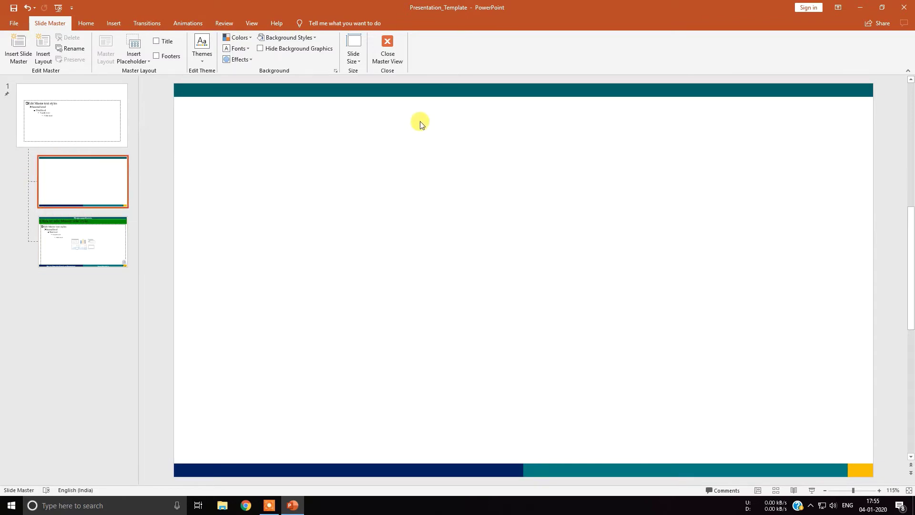
left_click(415, 90)
left_click(428, 468)
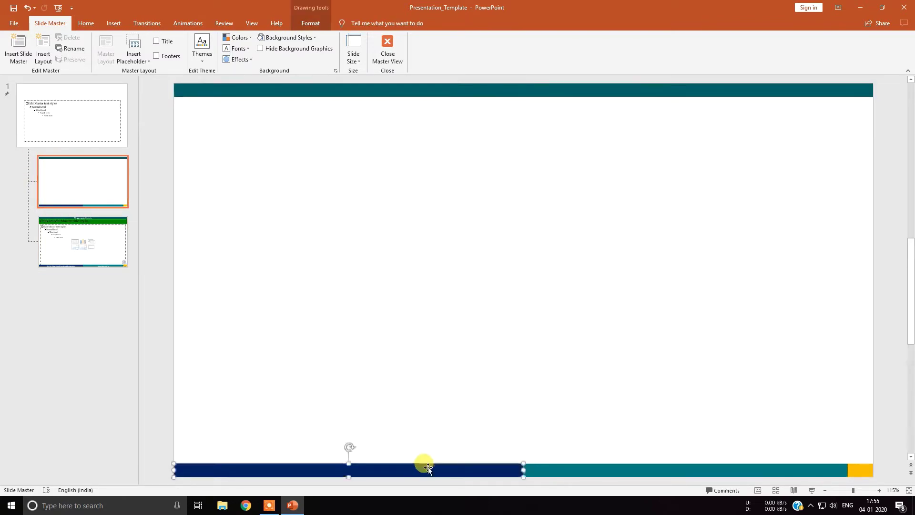
left_click(615, 469)
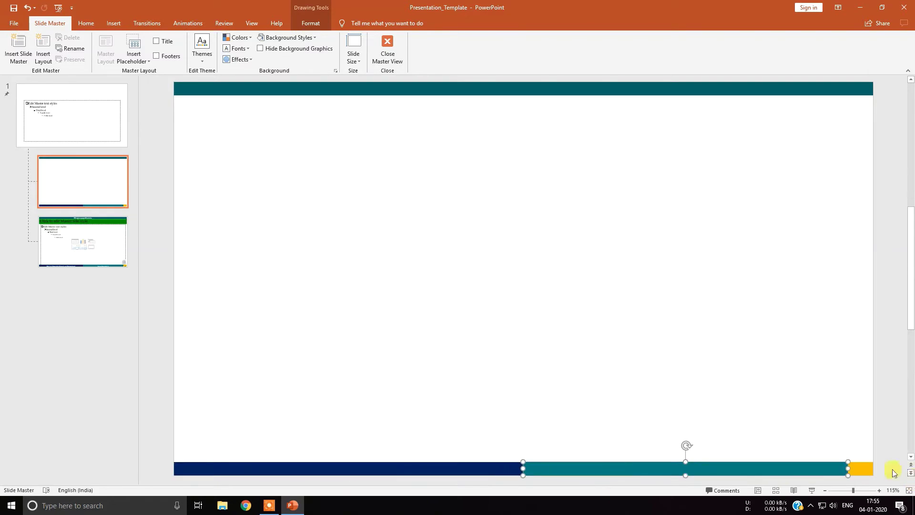
left_click(82, 242)
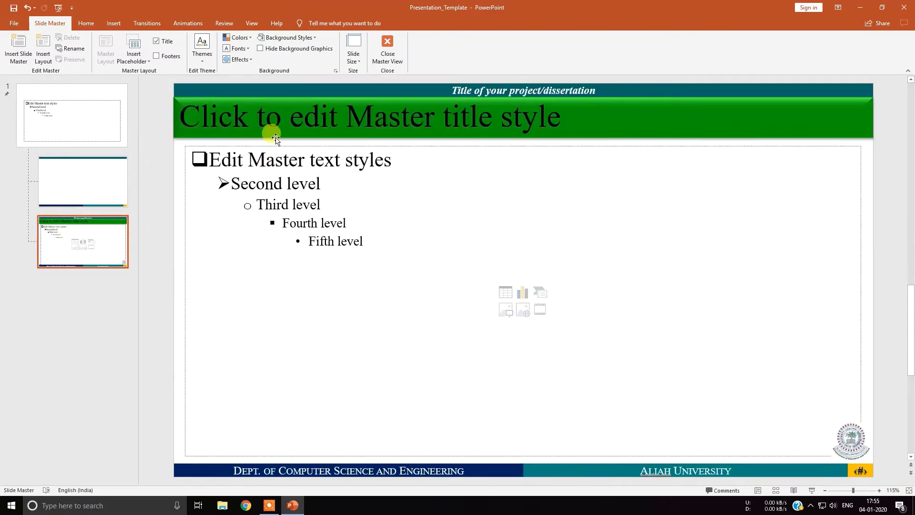
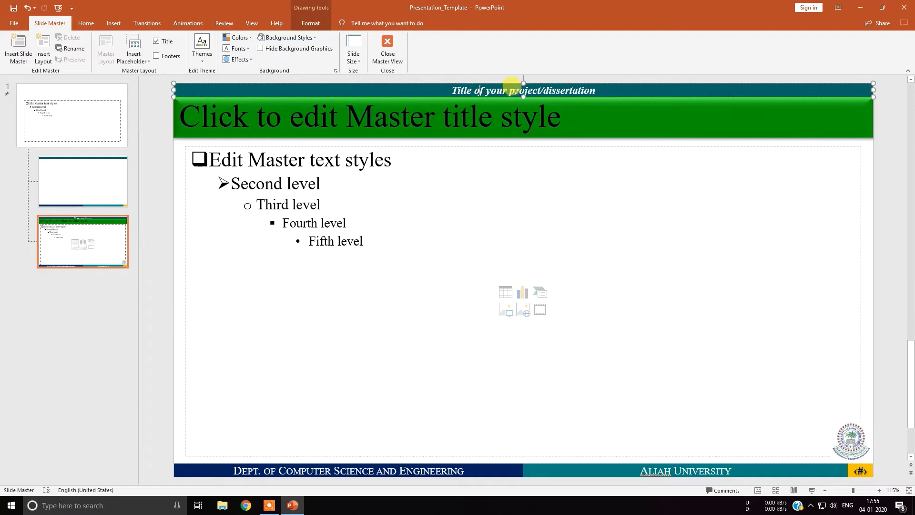
- Delete 'project/' so the master header reads 'Title of your dissertation', then select the title and body placeholders
left_click(545, 90)
key("BackSpace")
key("BackSpace")
key("BackSpace")
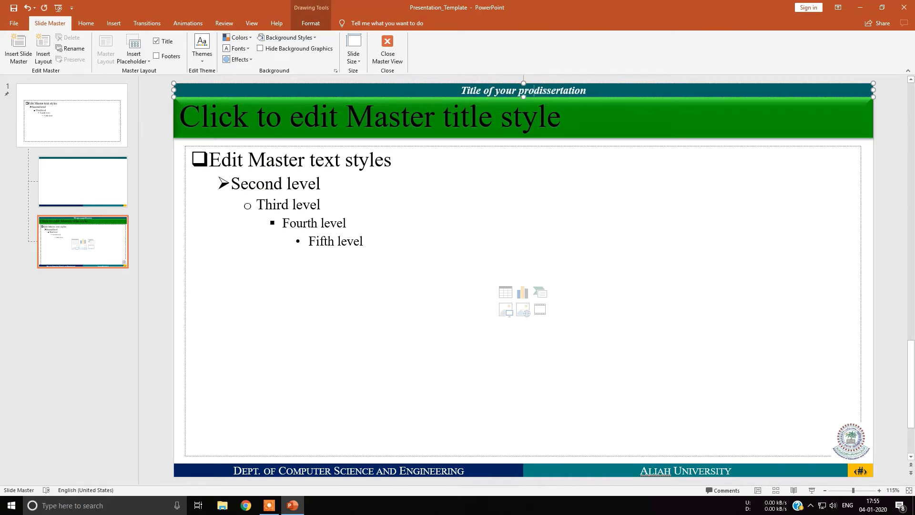
key("BackSpace")
key("BackSpace")
key("BackSpace")
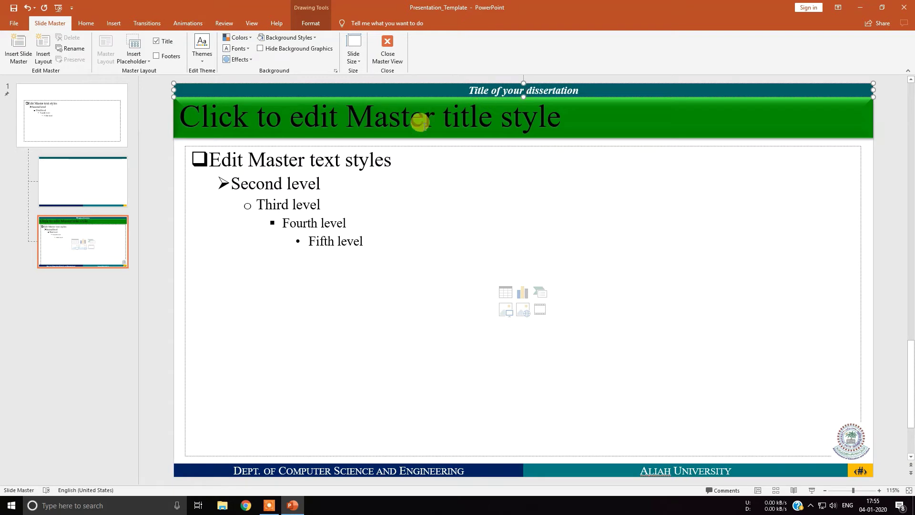
left_click(420, 122)
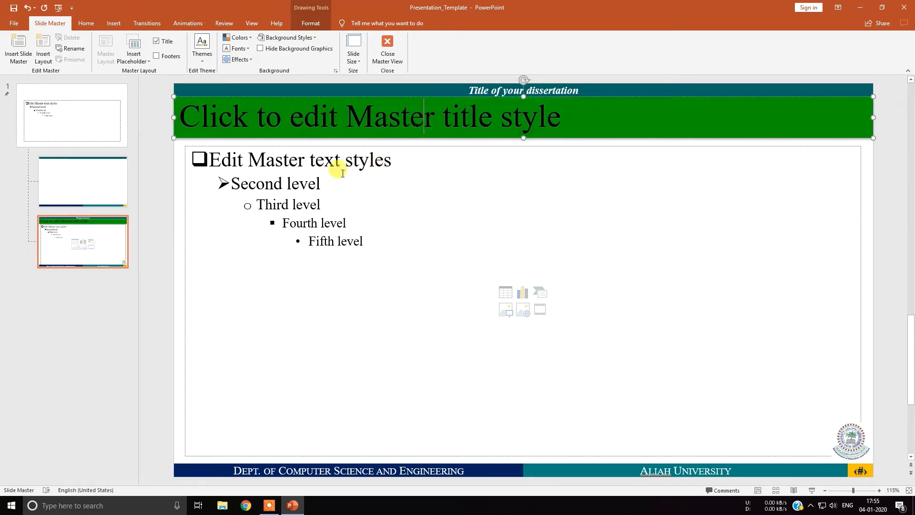
left_click(311, 222)
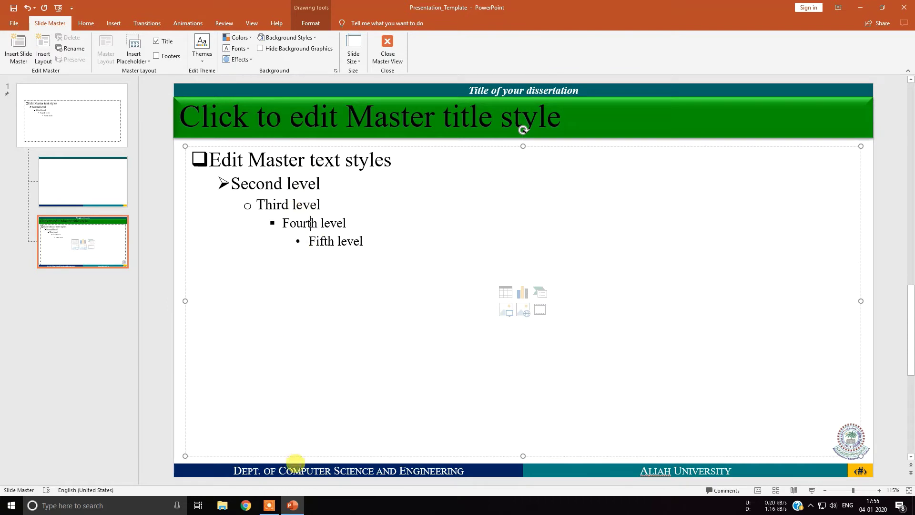
- Replace the left footer's department name with the presenter's name and '(M.Tech in CSE)'
left_click(296, 469)
triple_click(384, 468)
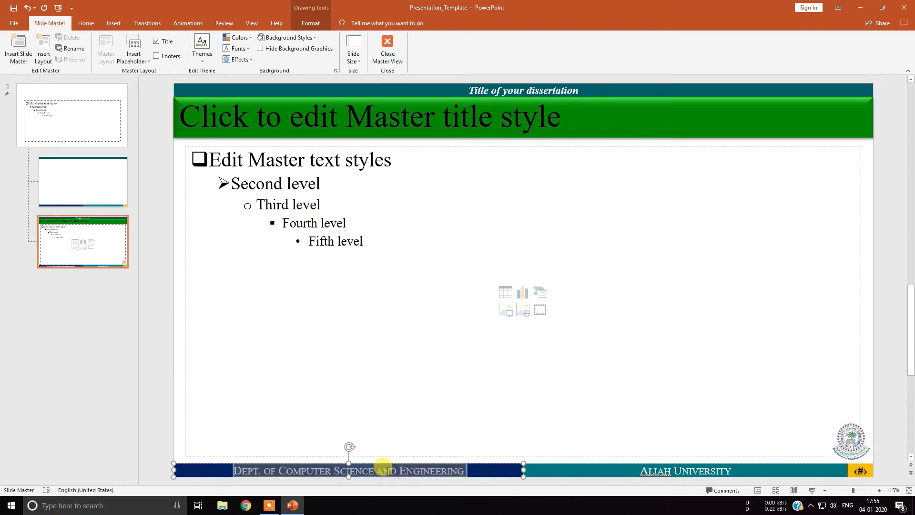
key("Delete")
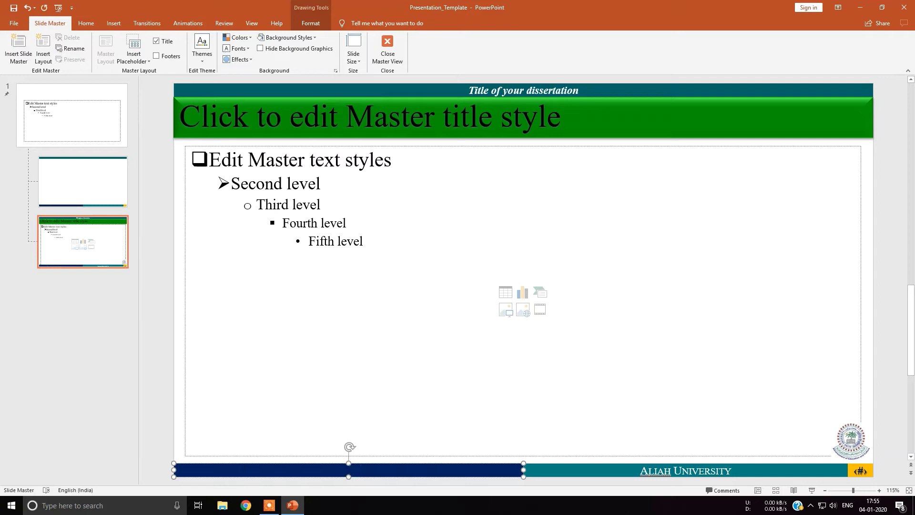
type("S")
type("hukla Mondal")
type(" (")
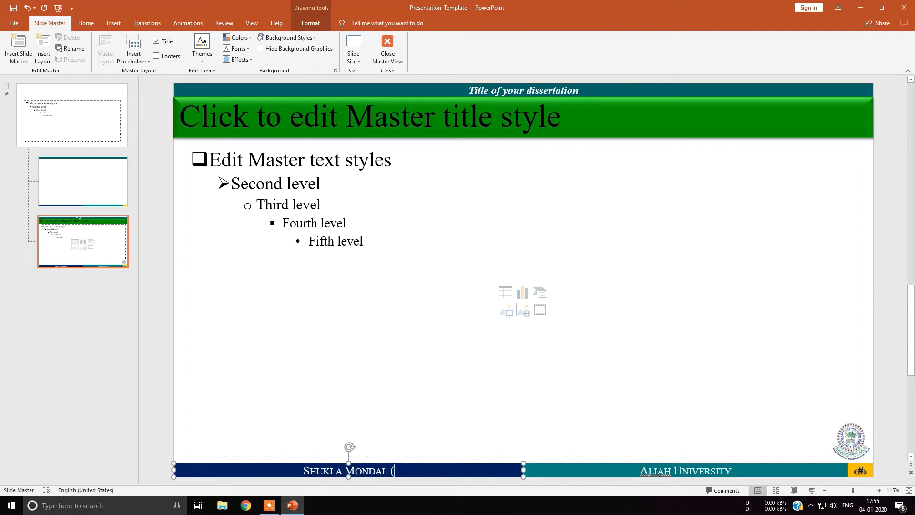
type(")M.Tech")
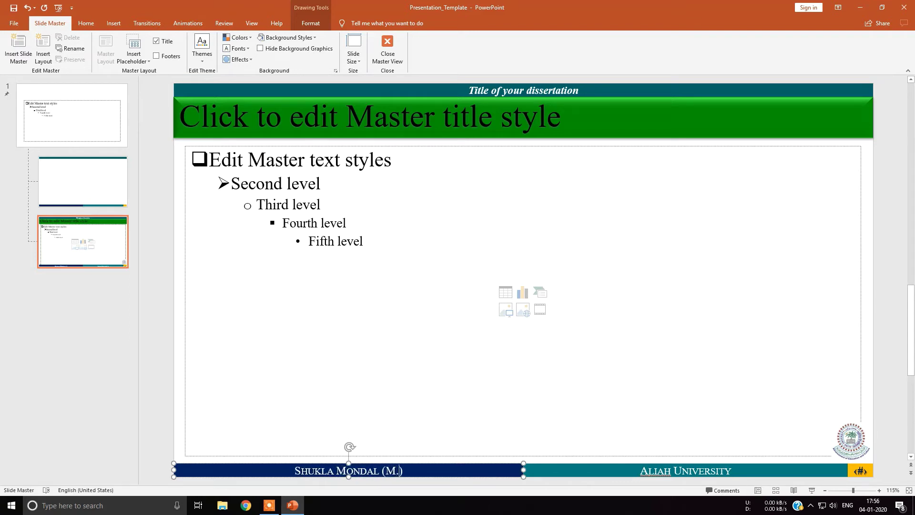
type(" in CS")
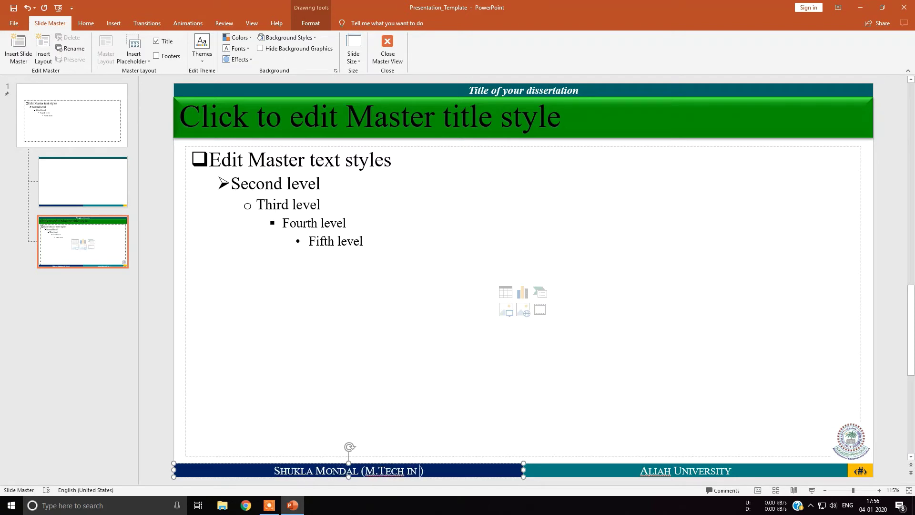
type("E")
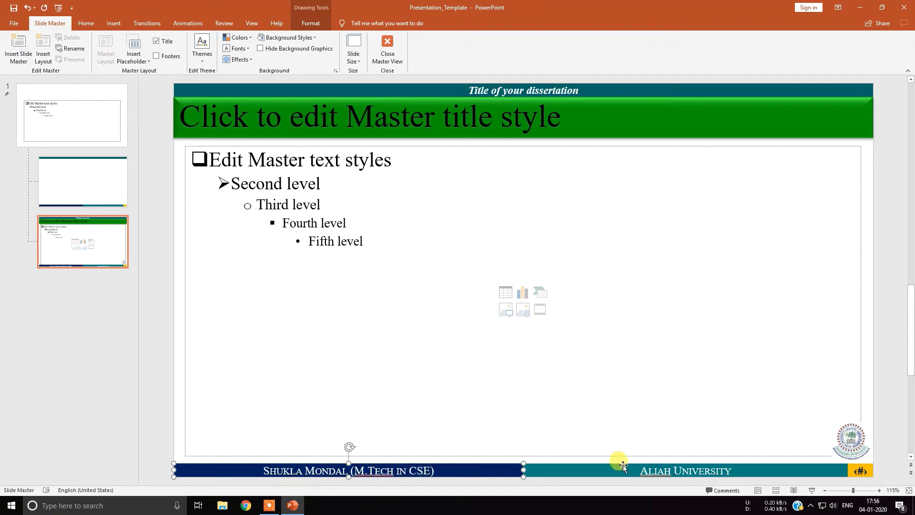
left_click(629, 470)
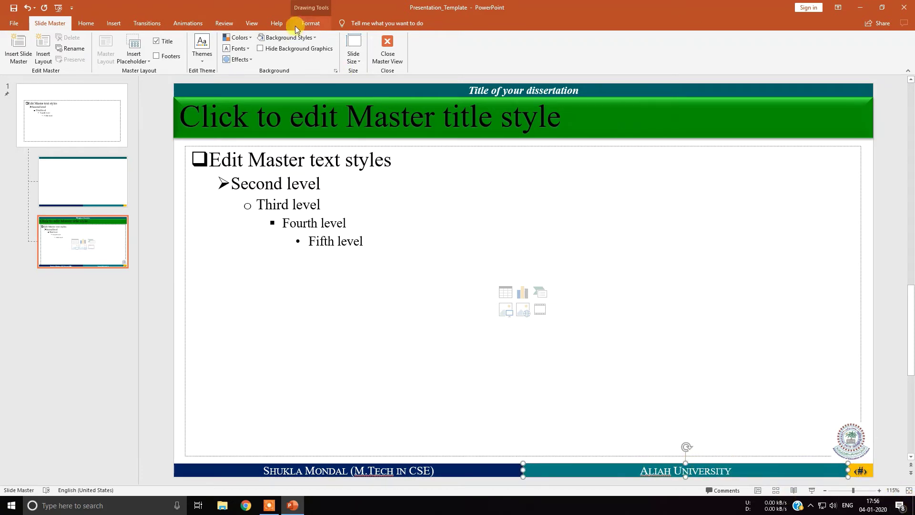
- Fill the university footer box with a dark teal custom colour
left_click(310, 23)
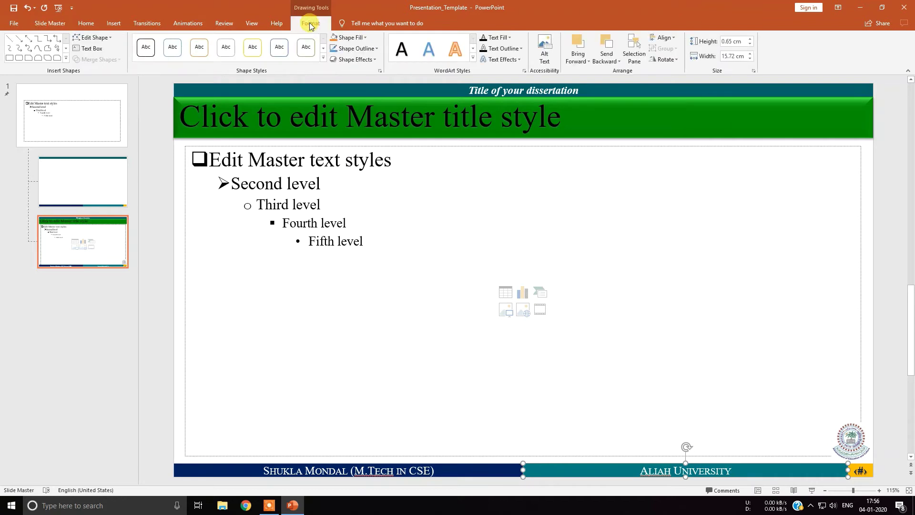
left_click(358, 39)
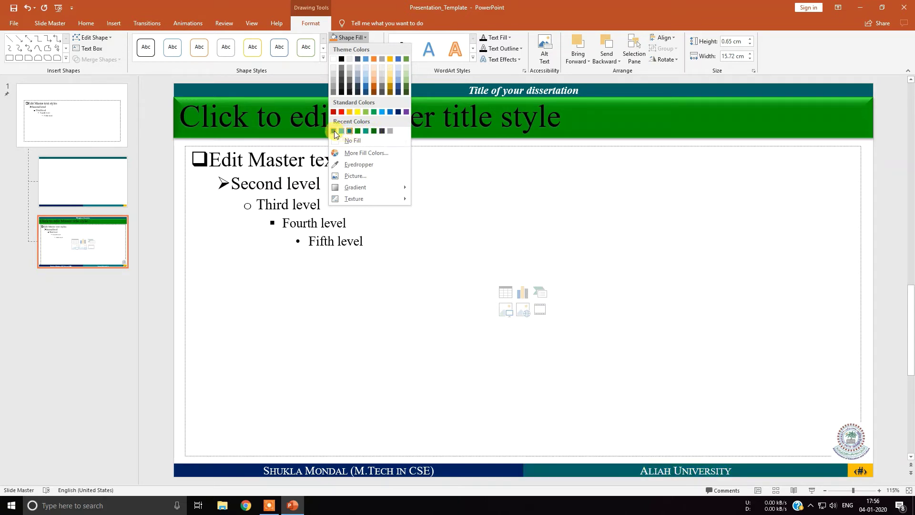
left_click(351, 155)
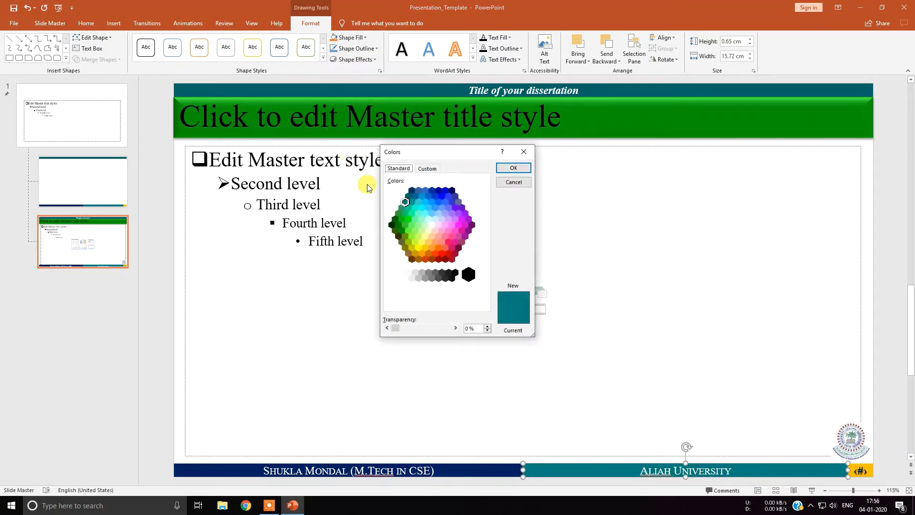
left_click(401, 219)
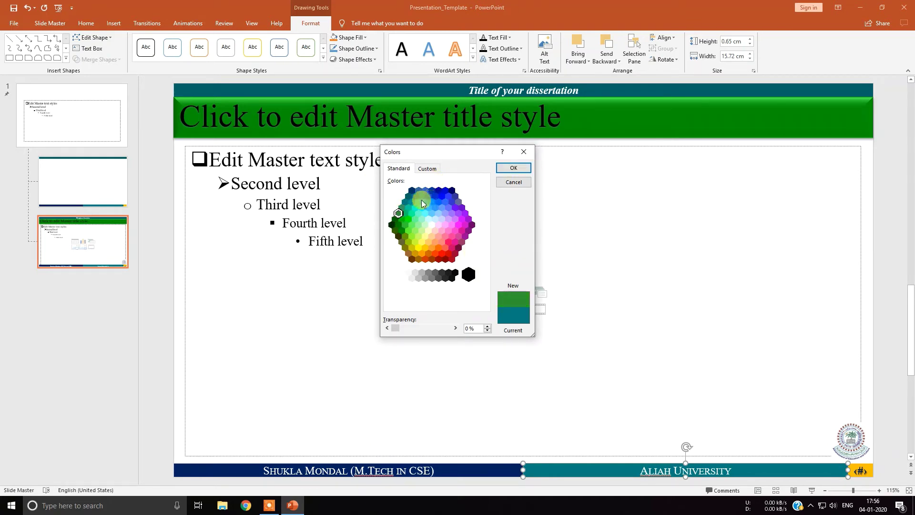
left_click(413, 204)
left_click(406, 204)
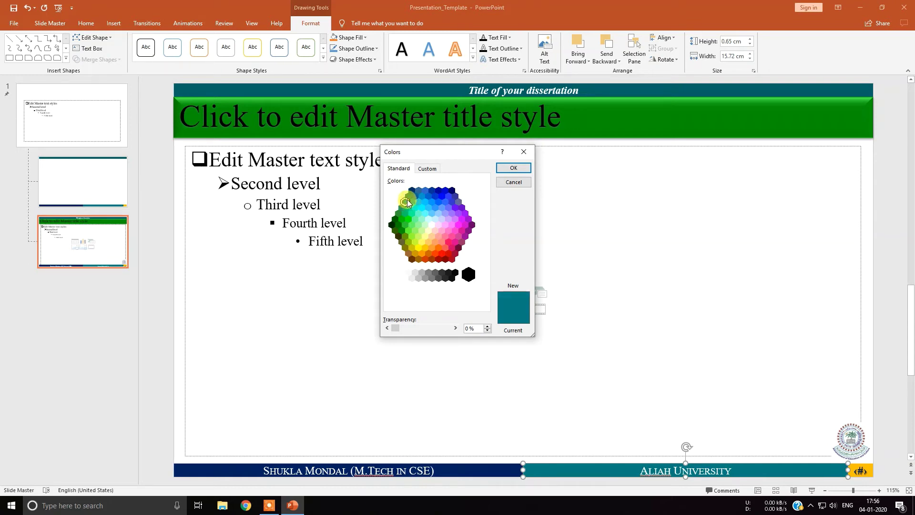
left_click(513, 168)
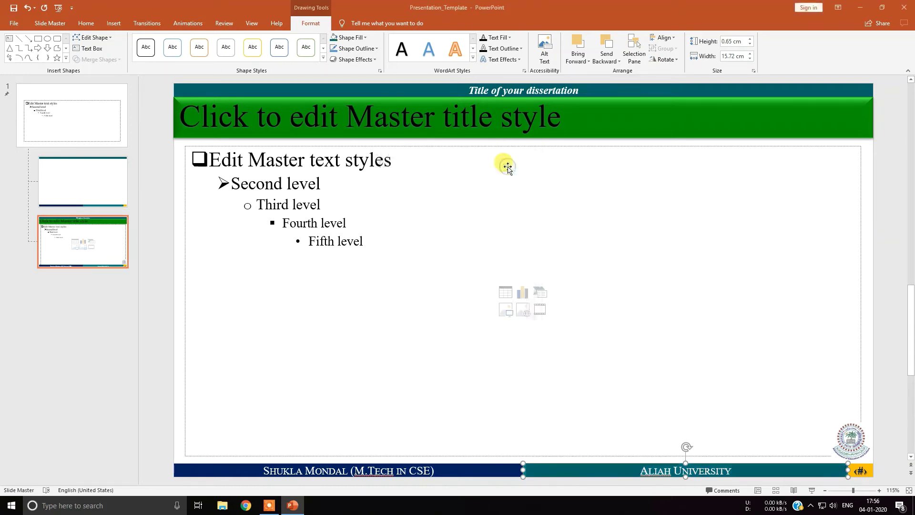
- Fill the left name footer bar with gold
left_click(475, 470)
left_click(365, 37)
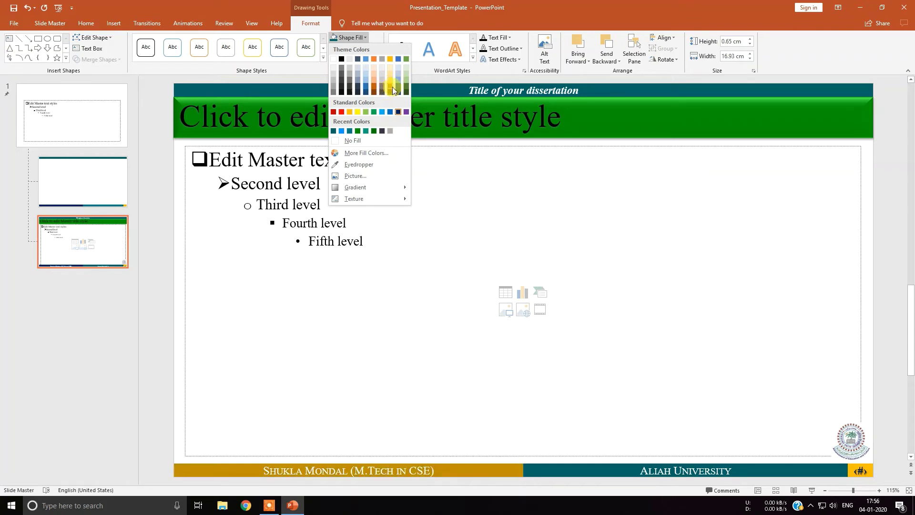
left_click(392, 87)
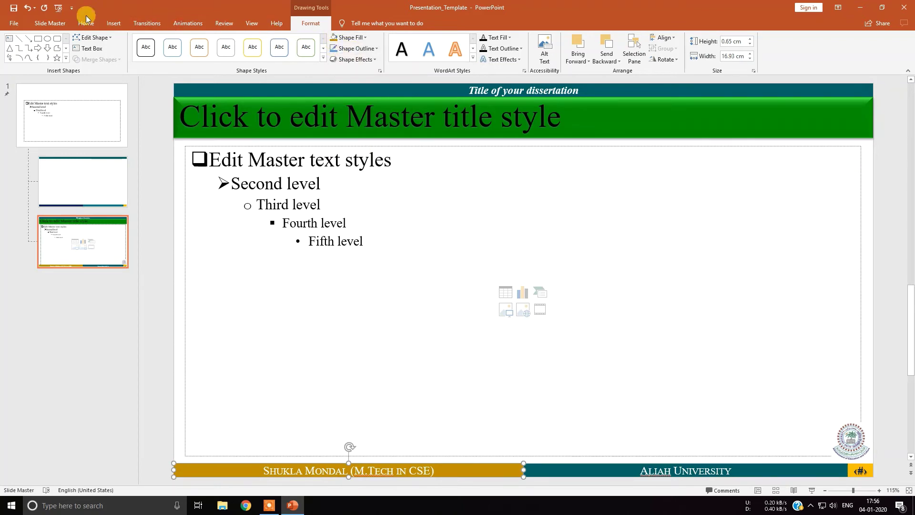
left_click(49, 23)
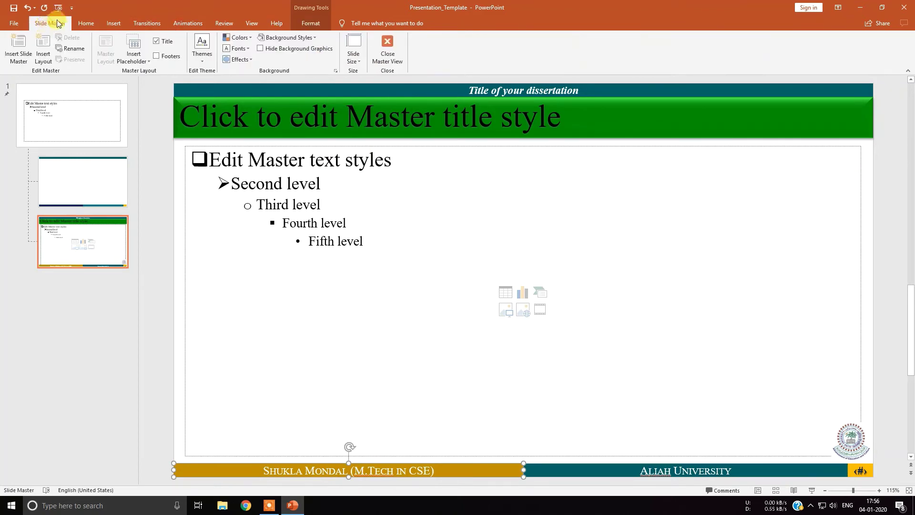
- Close Master View and check the title slide and the following content slides
left_click(387, 52)
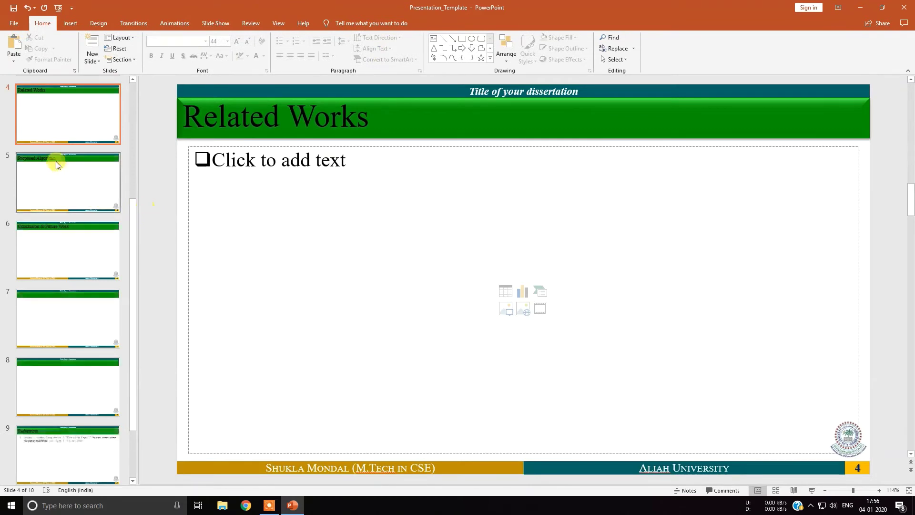
scroll(60, 214, "up", 3)
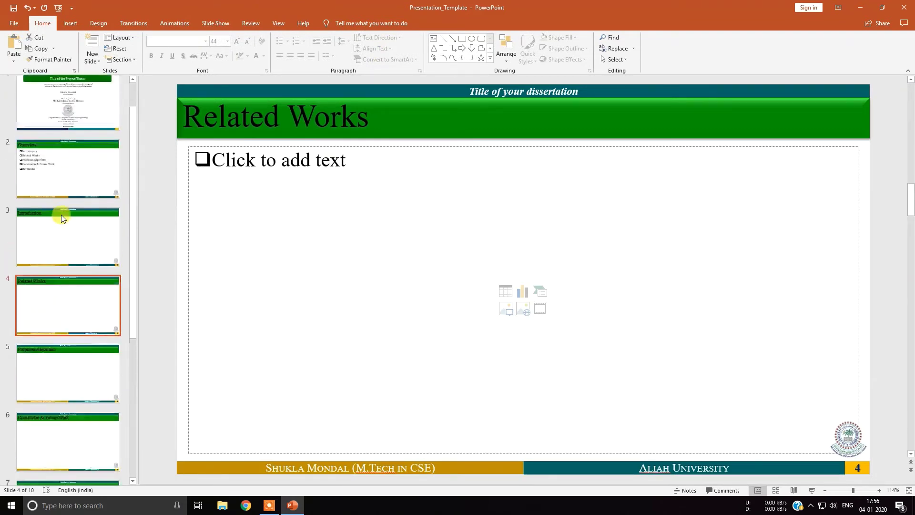
left_click(80, 108)
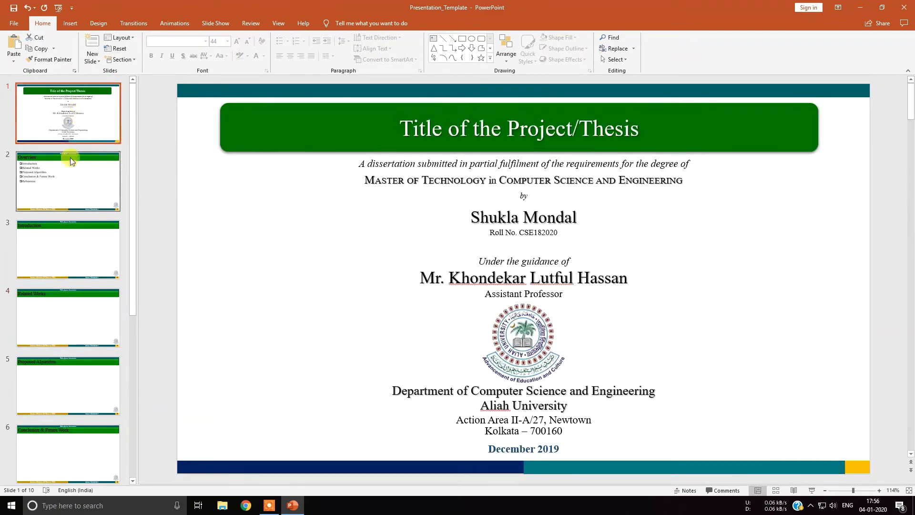
left_click(69, 174)
left_click(72, 250)
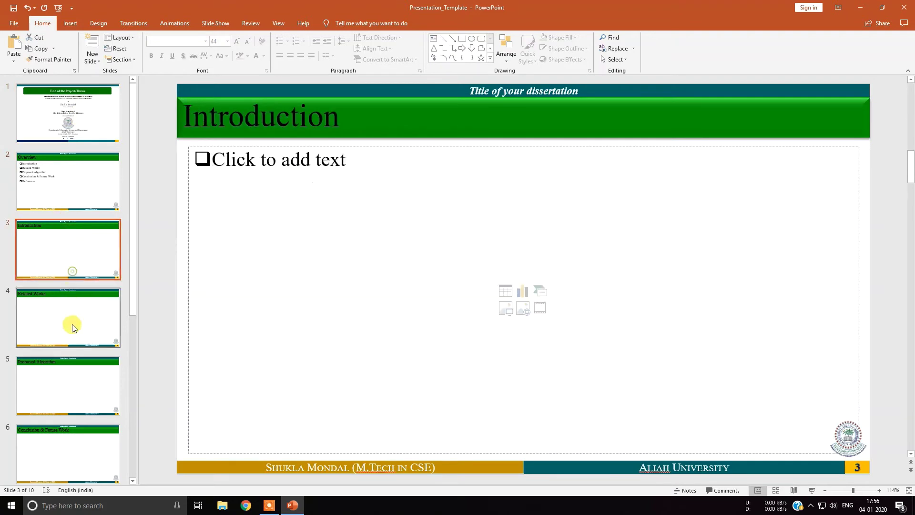
left_click(71, 328)
- Browse back from Introduction through the title slide, ending on the Overview slide
left_click(86, 225)
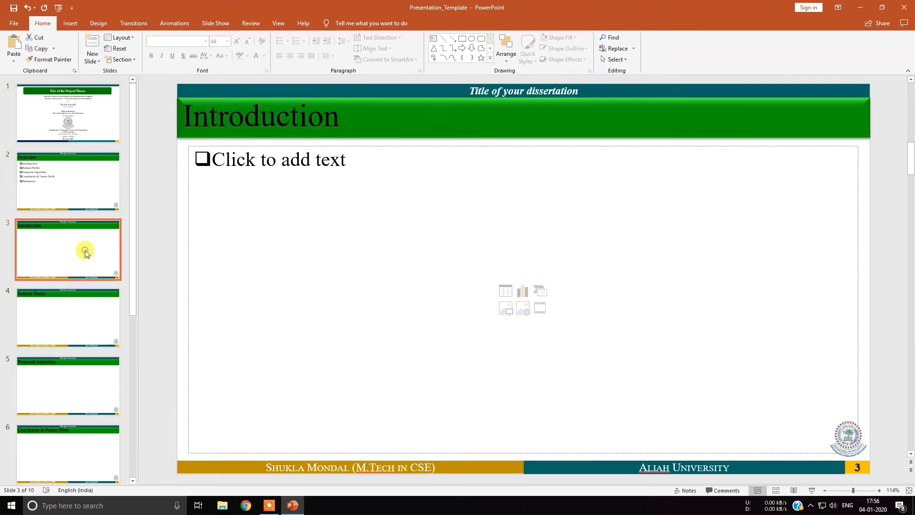
left_click(85, 326)
left_click(88, 250)
left_click(79, 180)
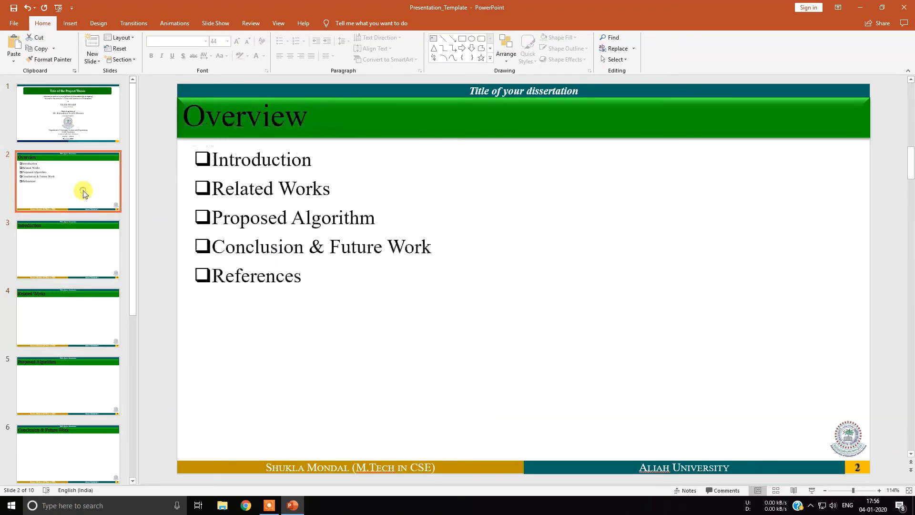
left_click(72, 125)
left_click(70, 169)
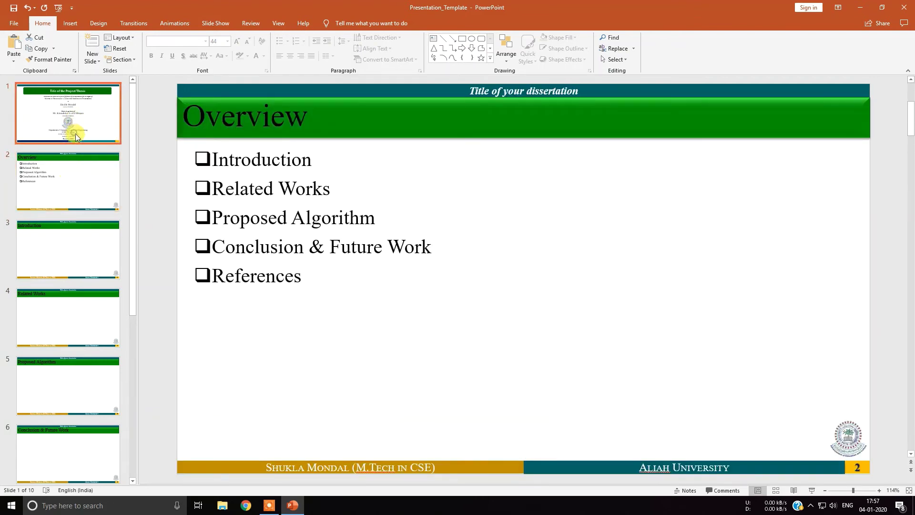
left_click(71, 118)
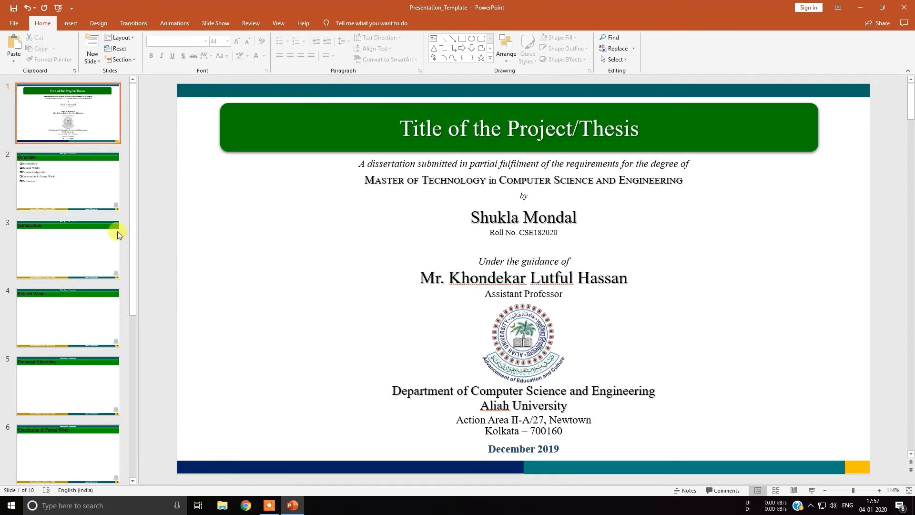
left_click(95, 190)
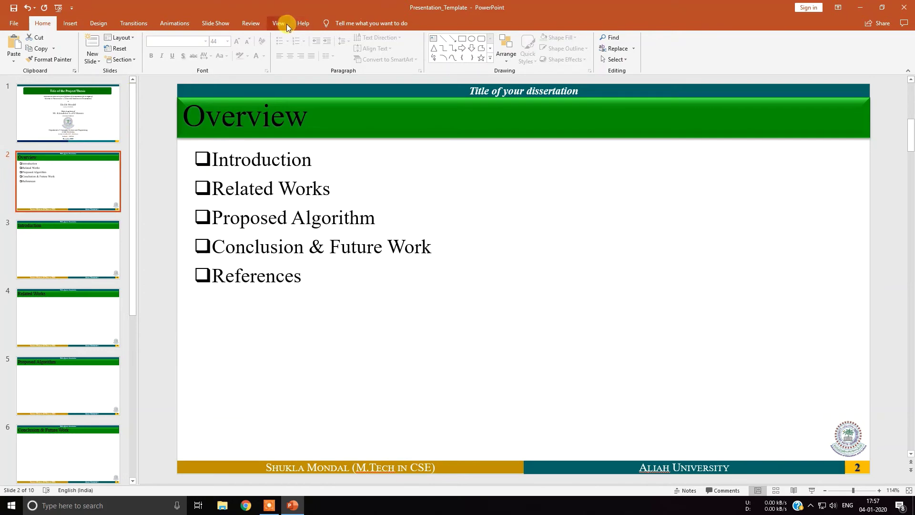
- Reopen Slide Master view and select the content layout's header and both footer boxes
left_click(279, 24)
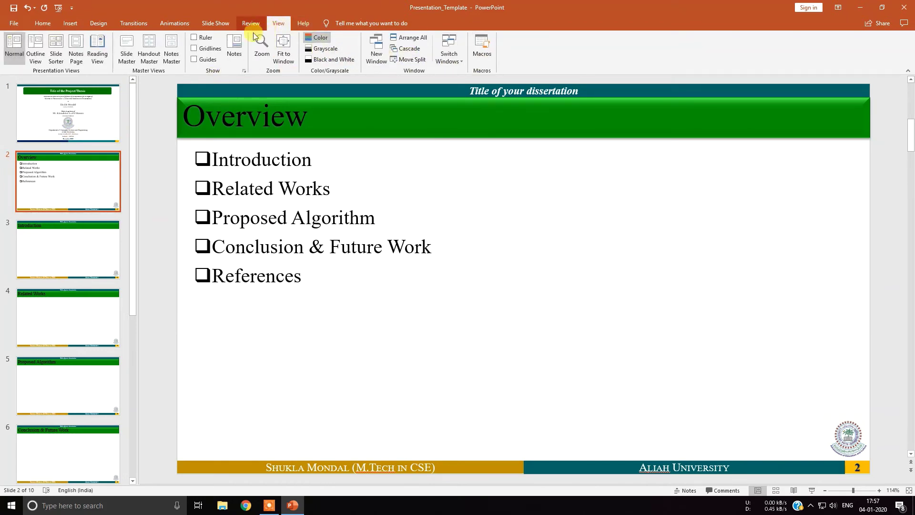
left_click(126, 56)
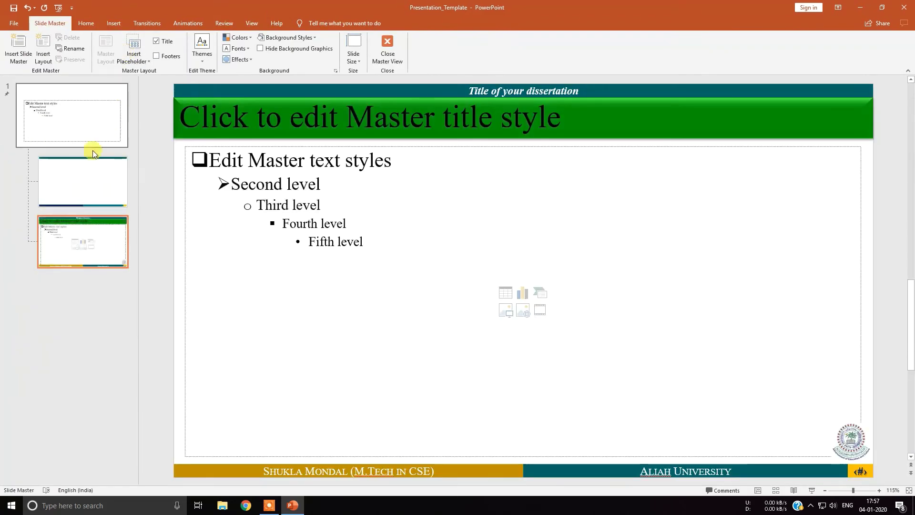
left_click(85, 181)
left_click(76, 234)
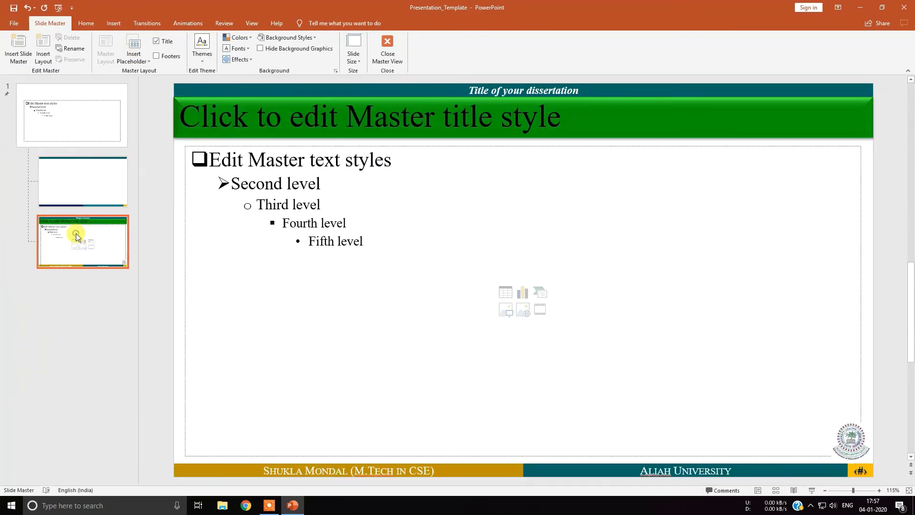
left_click(341, 91)
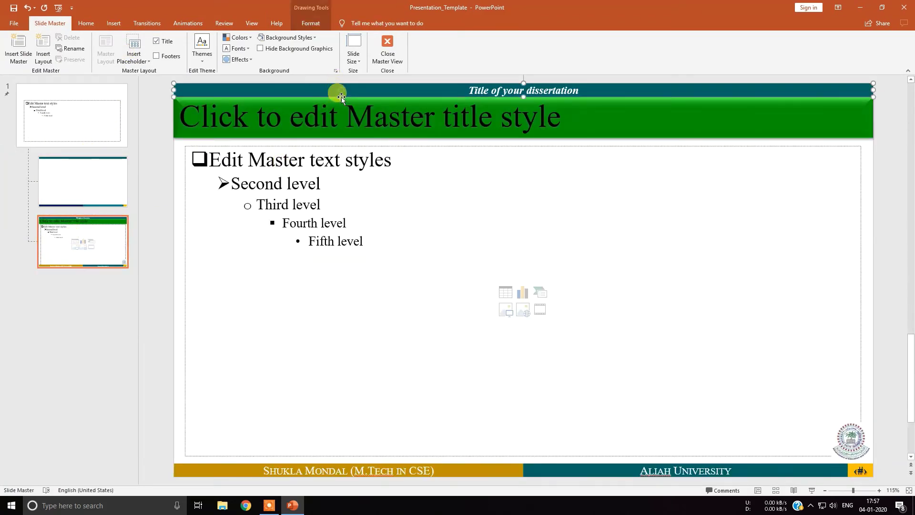
left_click(336, 463, "shift")
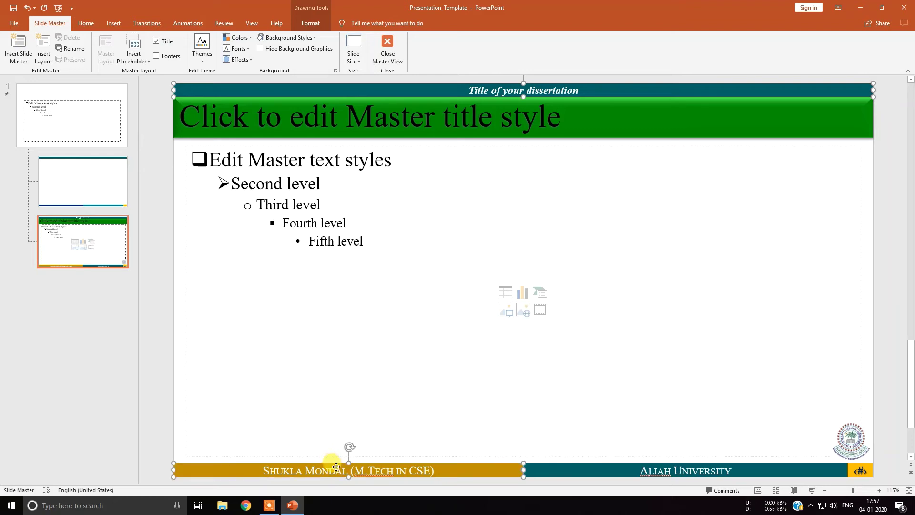
left_click(601, 470, "shift")
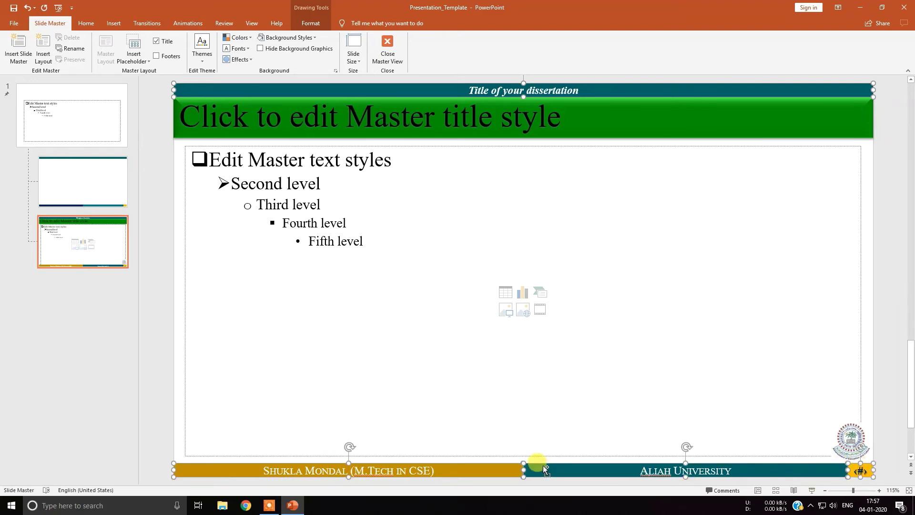
- On the title layout, remove the top teal bar and the dark-blue, teal and yellow bottom bars
left_click(82, 182)
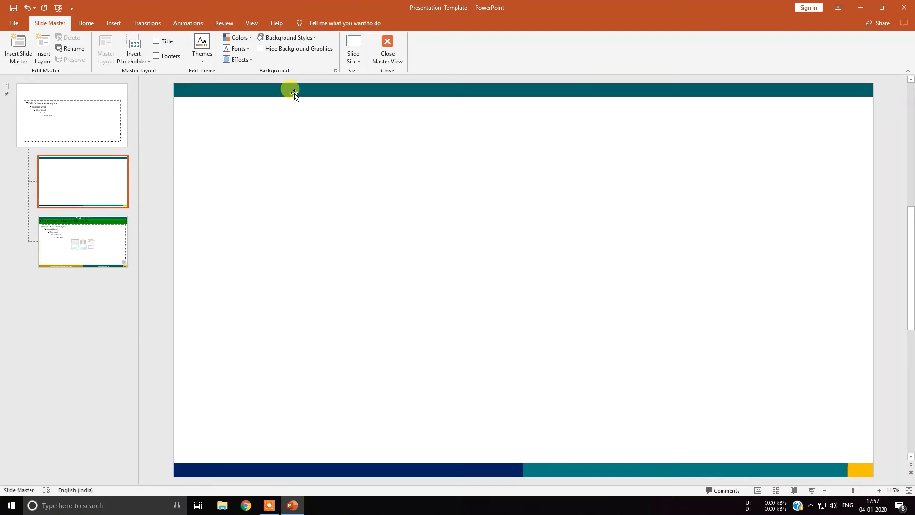
key("ctrl+v")
key("ctrl+z")
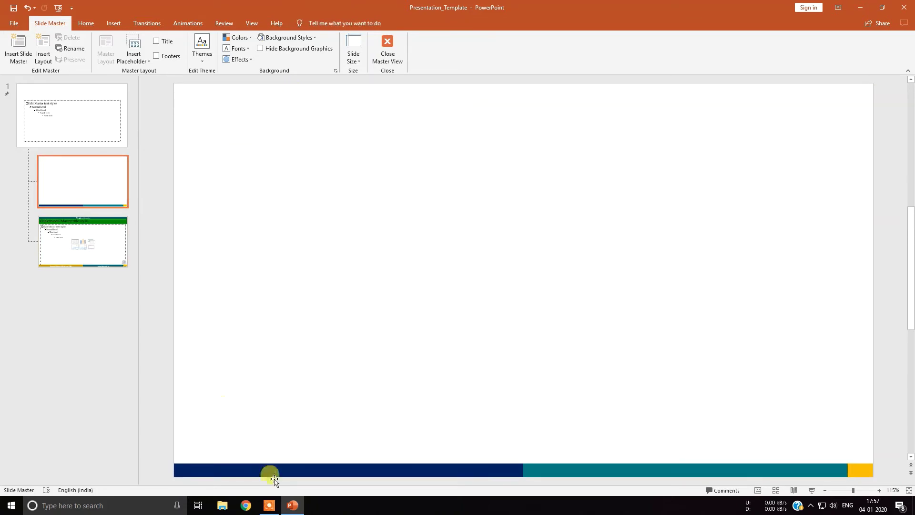
left_click(275, 469)
key("Delete")
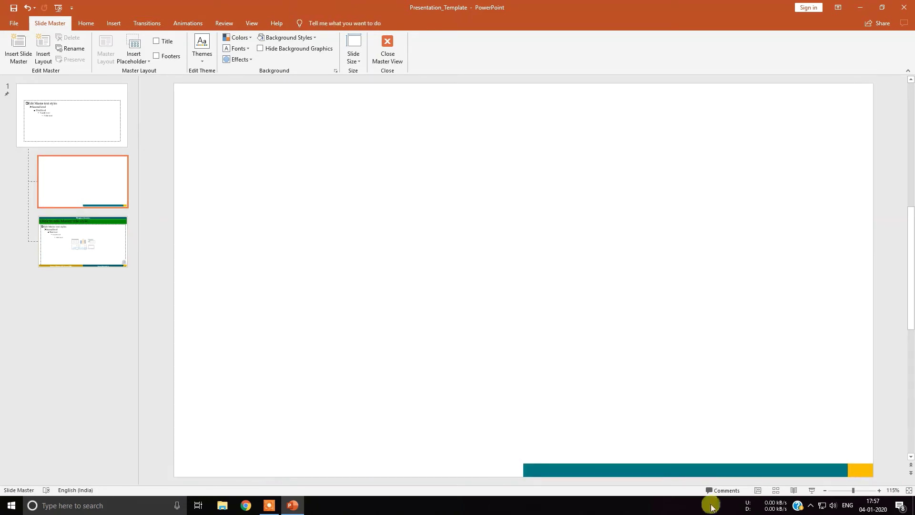
left_click(717, 470)
key("Delete")
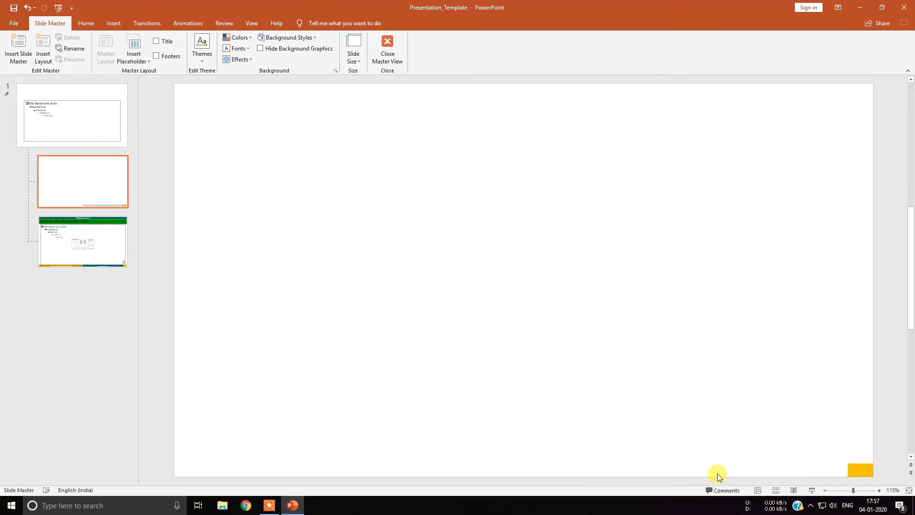
left_click(859, 468)
key("Delete")
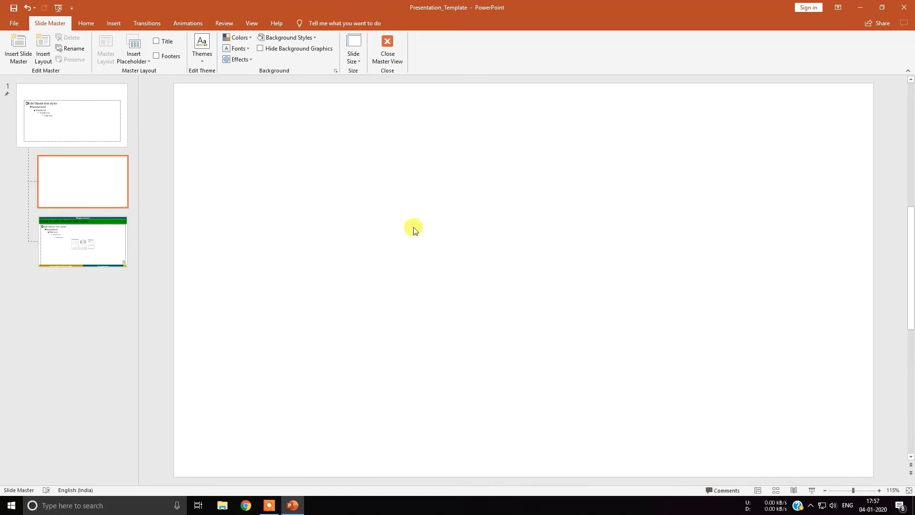
- Paste the header and footer bars onto the layout and delete the header's title text
key("ctrl+v")
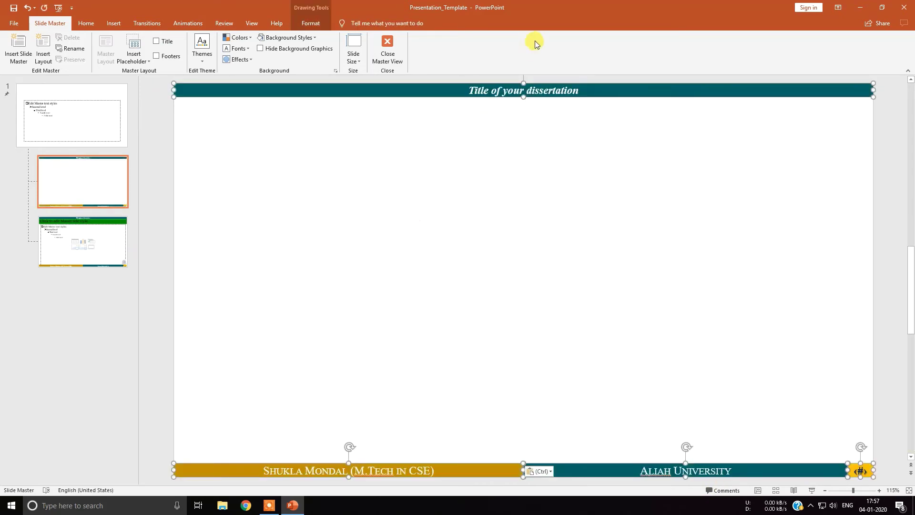
left_click(513, 90)
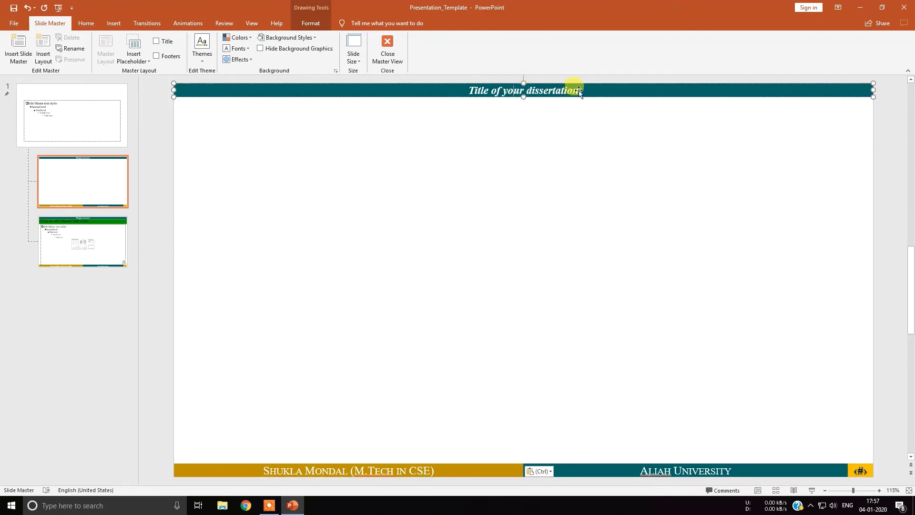
left_click_drag(579, 90, 430, 91)
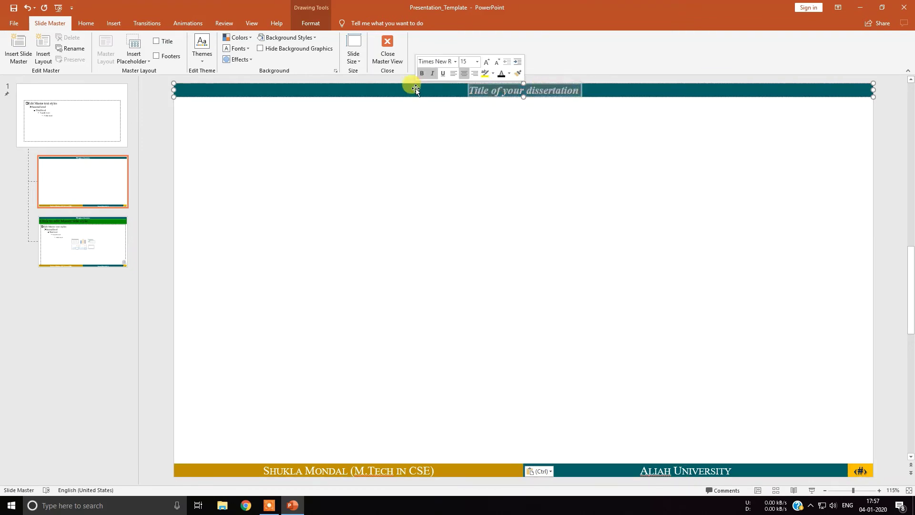
key("Delete")
- Clear the name, university and slide-number text from the footer boxes
left_click(400, 468)
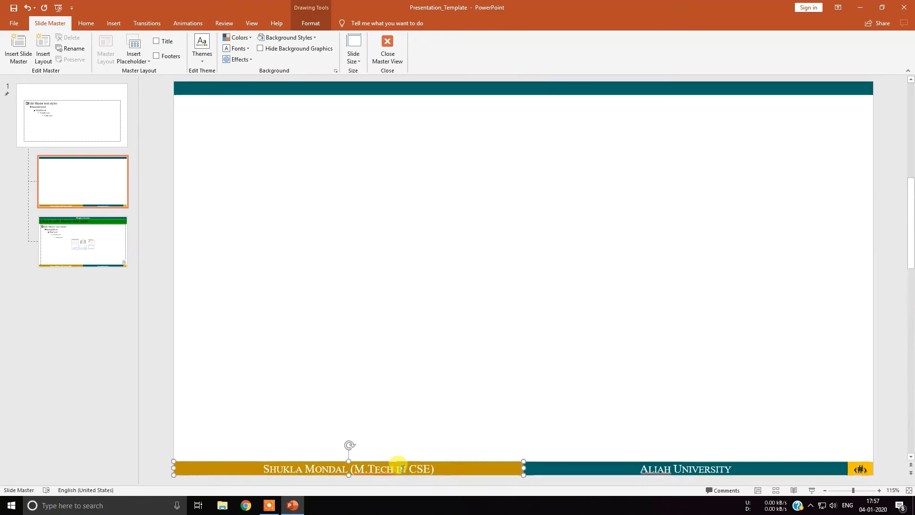
key("ctrl+a")
key("Delete")
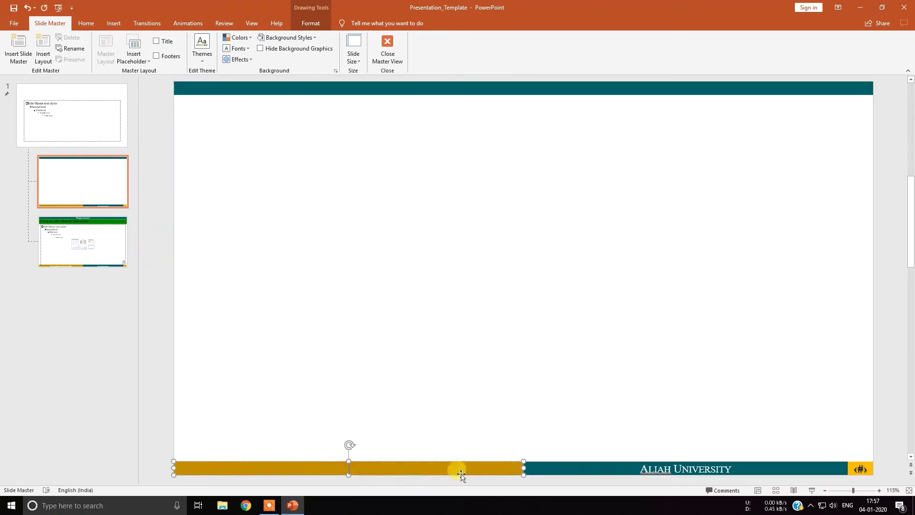
left_click(711, 468)
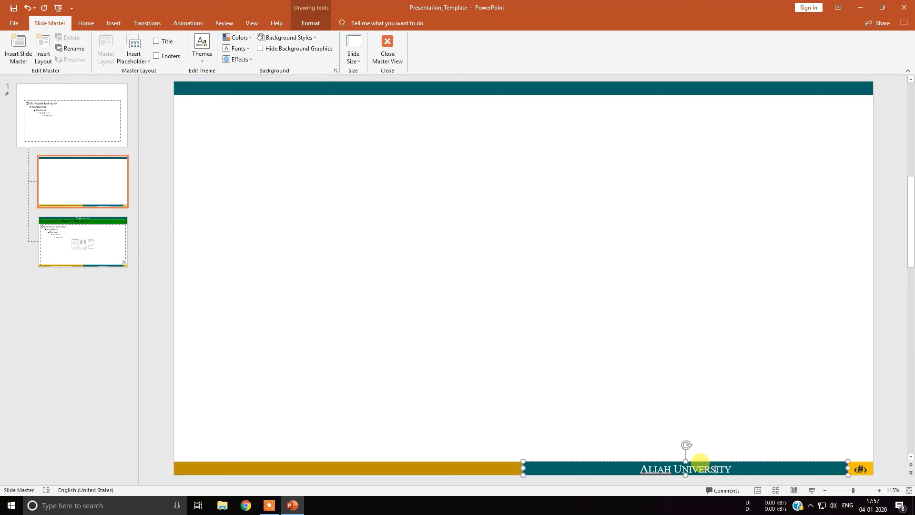
key("ctrl+a")
key("Delete")
left_click(861, 468)
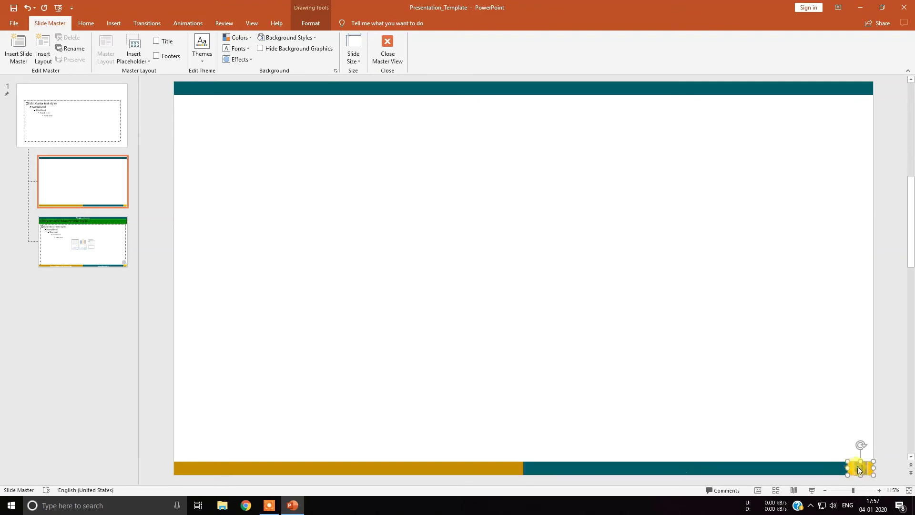
key("ctrl+a")
key("Delete")
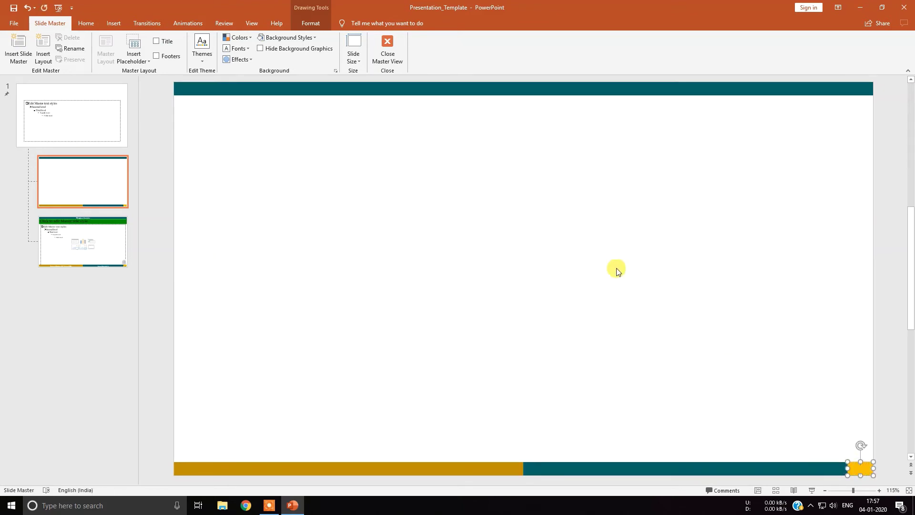
left_click(381, 225)
- Compare the layouts, return to the text-free layout and close Master View
left_click(107, 237)
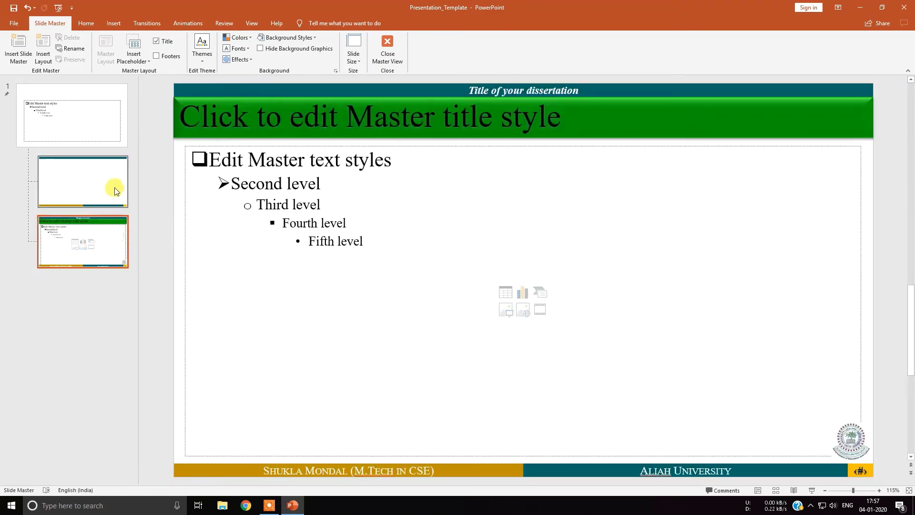
left_click(109, 192)
key("Down")
left_click(111, 197)
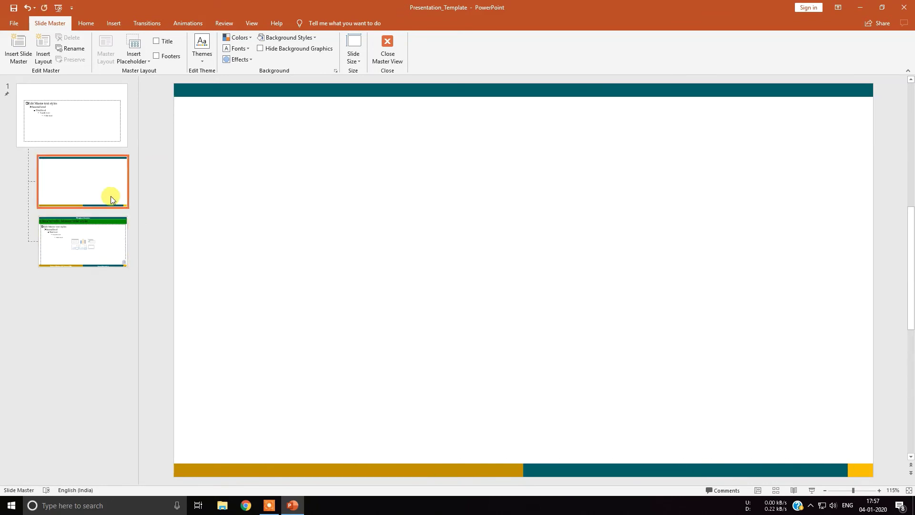
left_click(396, 48)
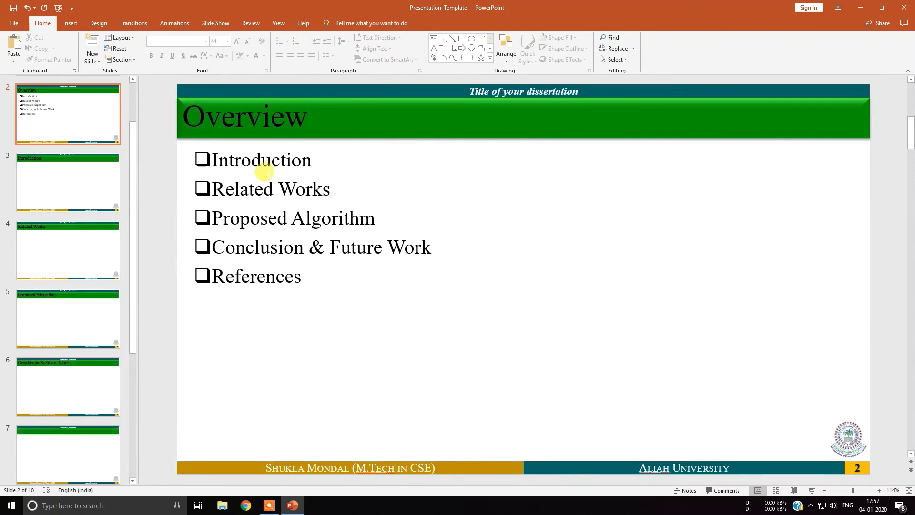
- Review the slides through Thank You and References, then open the File backstage
left_click(67, 161)
key("Up")
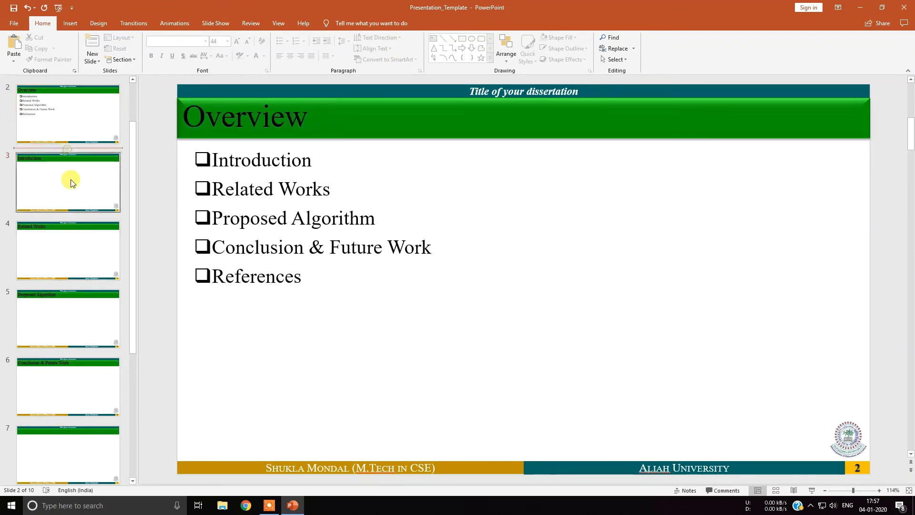
key("Up")
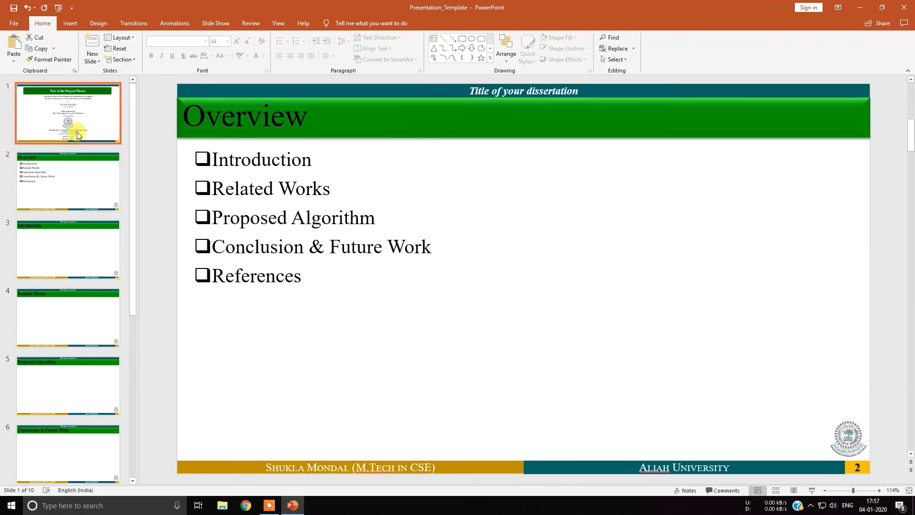
key("Up")
key("Down")
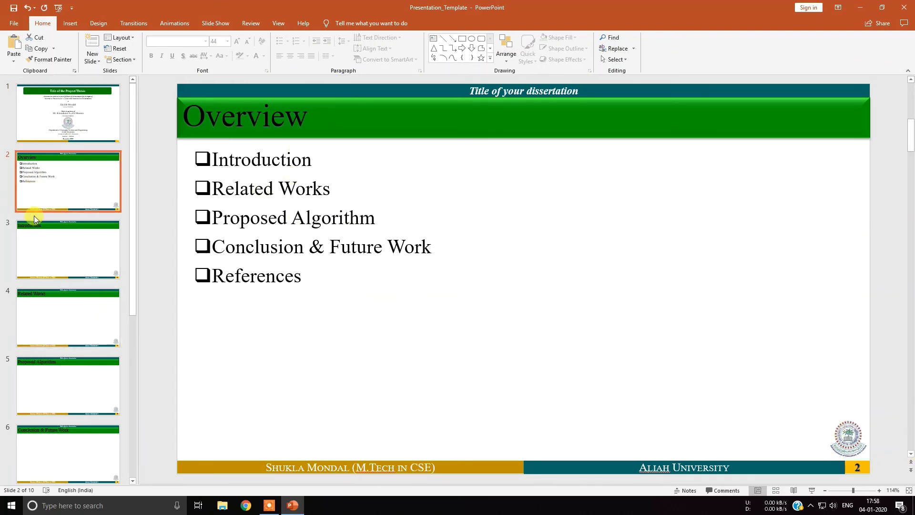
scroll(38, 264, "down", 5)
scroll(42, 293, "down", 5)
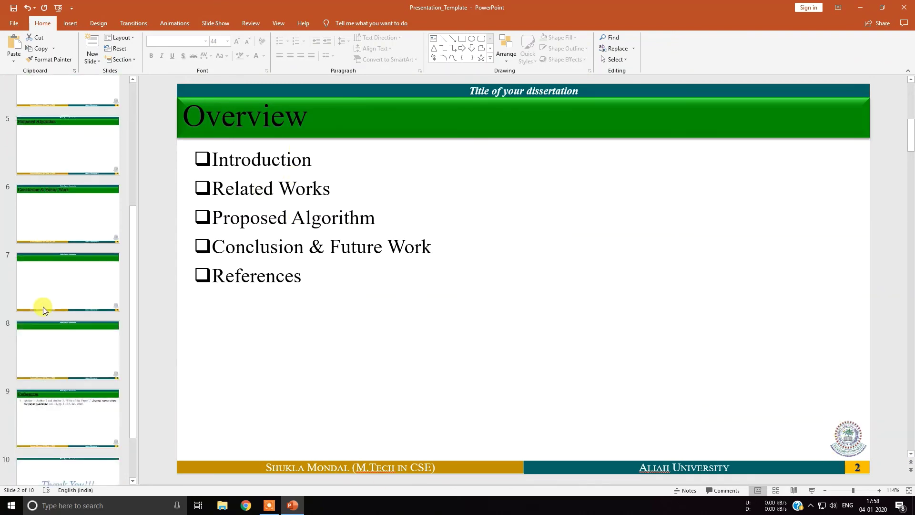
left_click(90, 457)
left_click(72, 358)
scroll(62, 288, "up", 5)
scroll(62, 288, "up", 2)
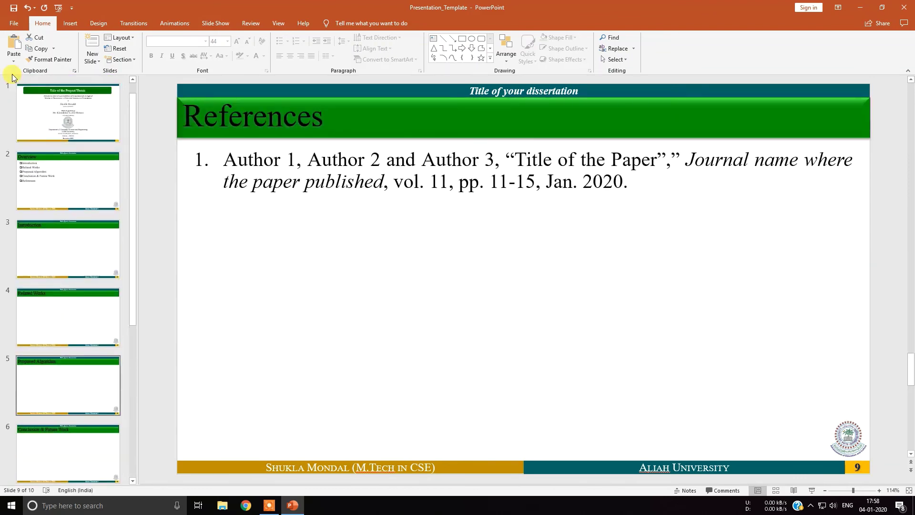
left_click(14, 23)
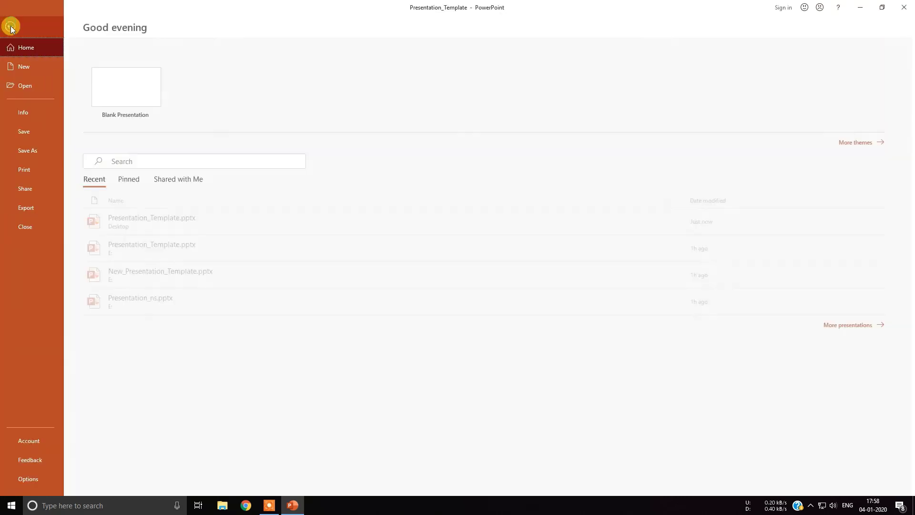
- Save the presentation to the Desktop as a PDF named 'Presentation_Template'
left_click(41, 150)
left_click(117, 159)
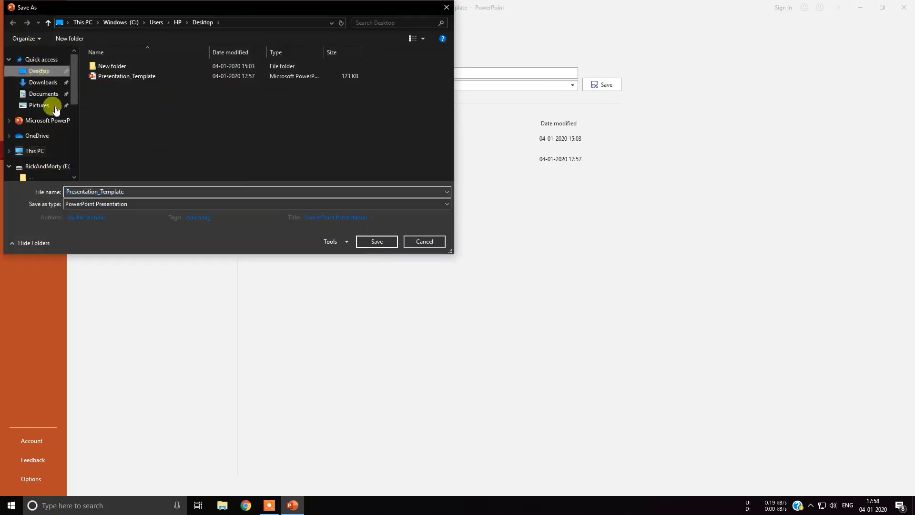
left_click(129, 204)
left_click(116, 236)
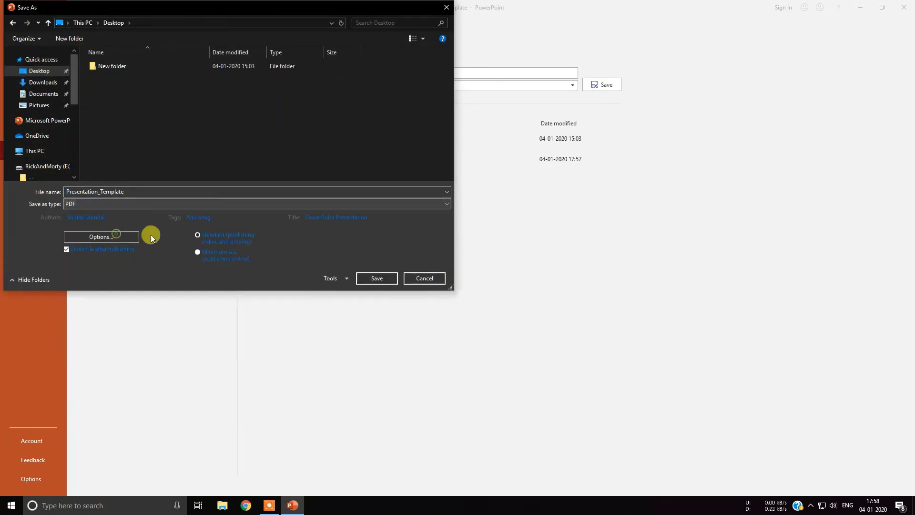
left_click(377, 277)
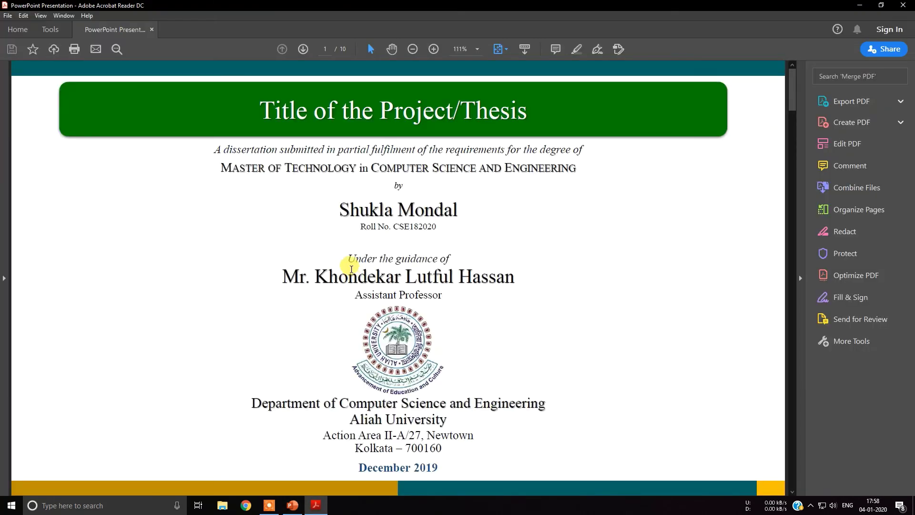
- Close Acrobat and PowerPoint, then open Presentation_Template.pdf from the Desktop
left_click(902, 5)
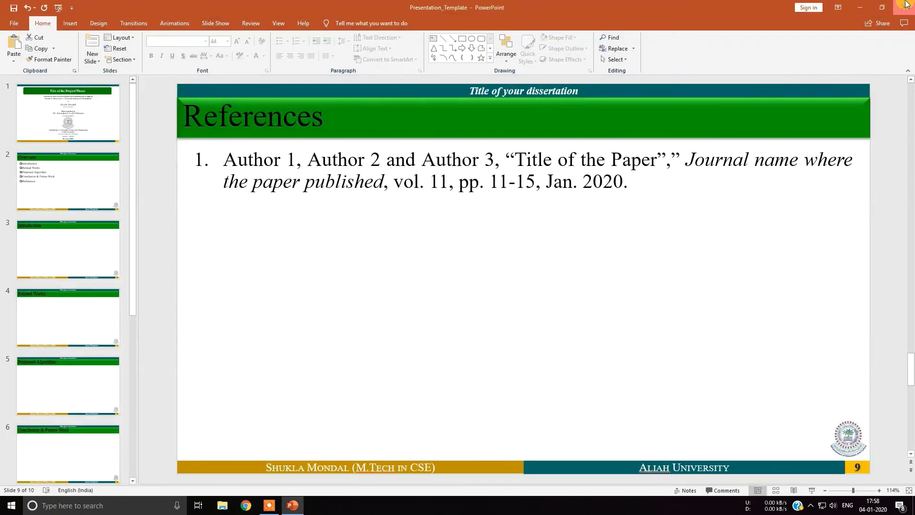
left_click(906, 5)
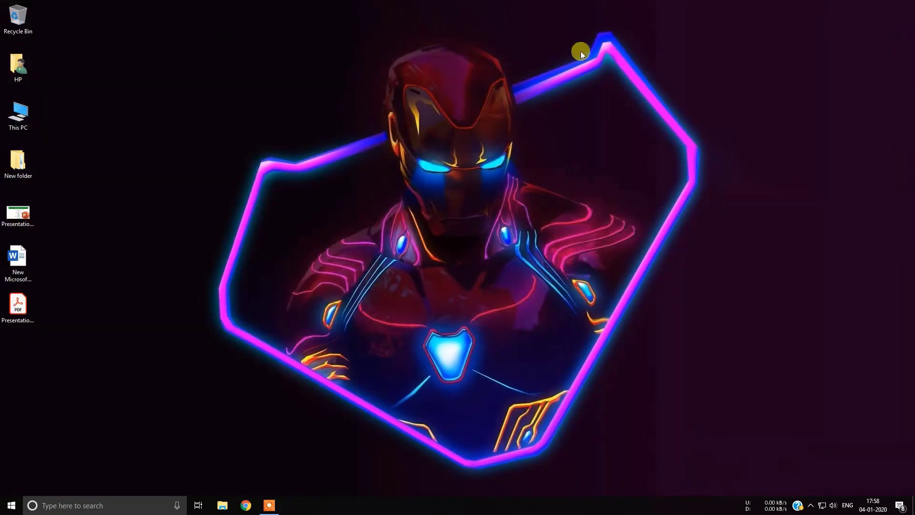
double_click(17, 310)
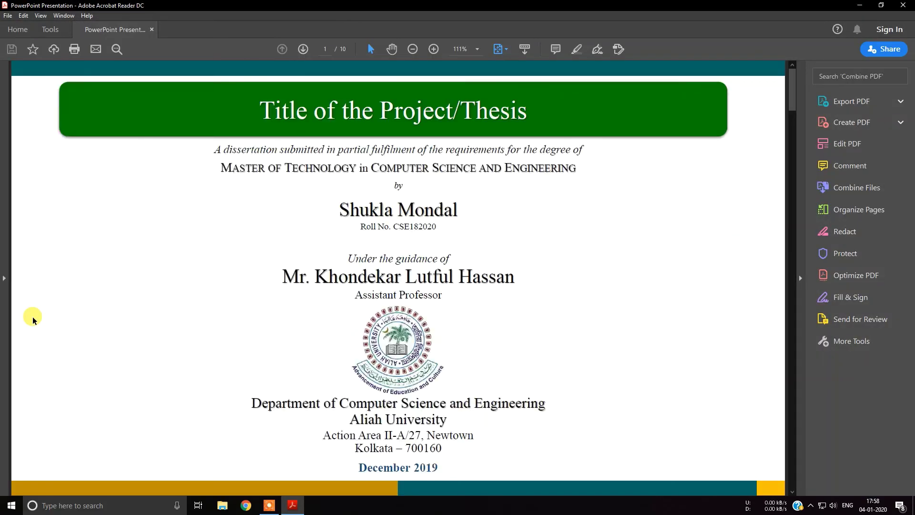